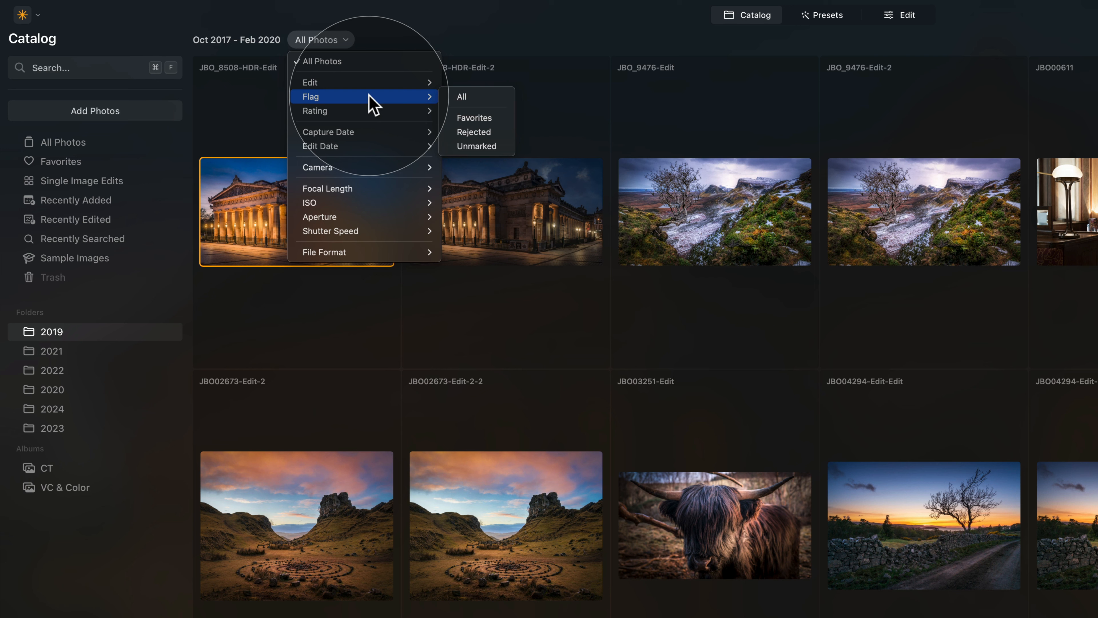
- Look over the available catalog filter criteria and show only the 2019 photos taken with the ILCE-7RM2 camera
mouse_move(368, 121)
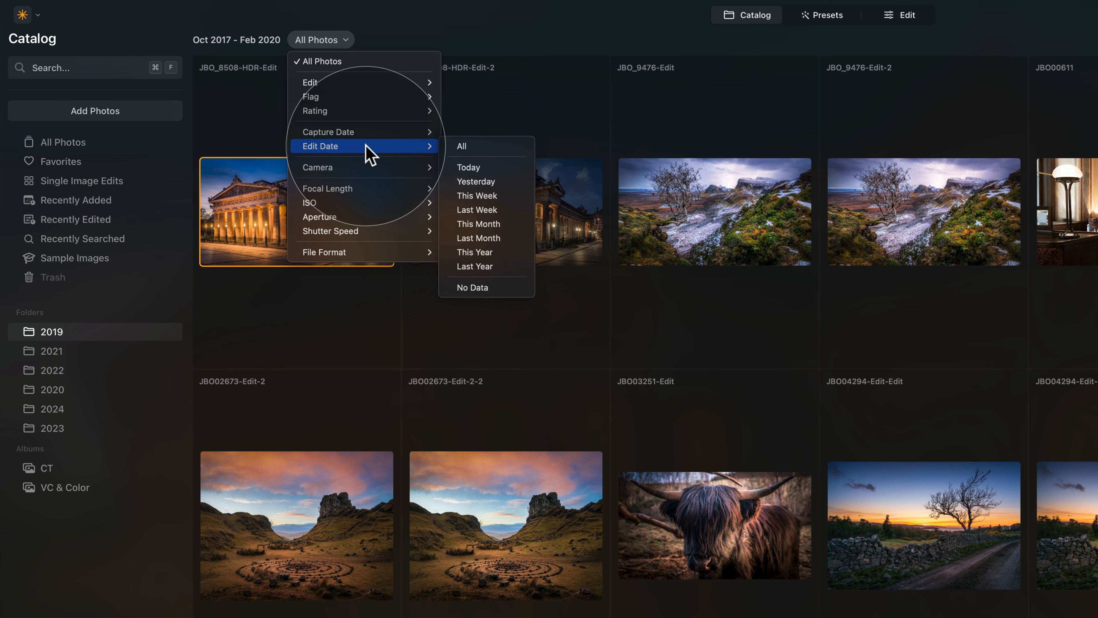
mouse_move(364, 164)
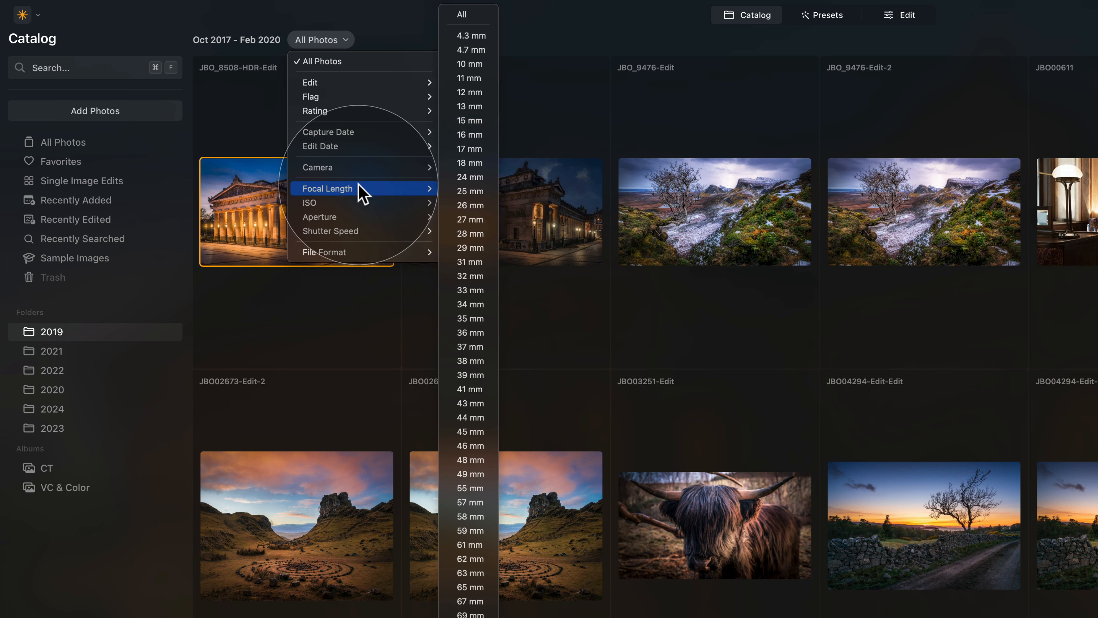
mouse_move(357, 207)
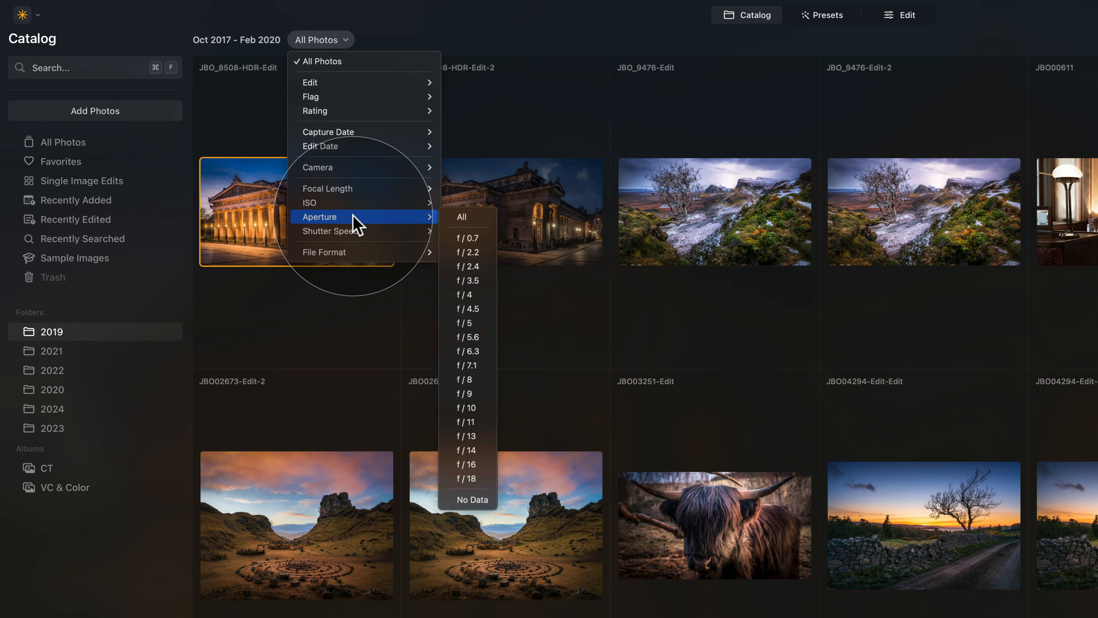
mouse_move(365, 240)
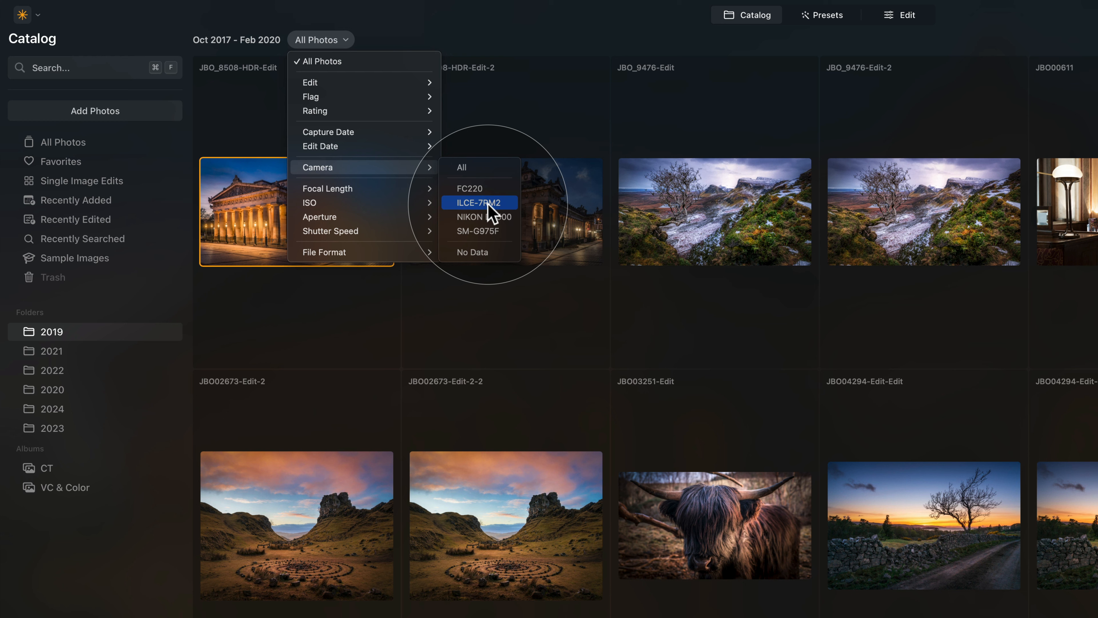
left_click(479, 202)
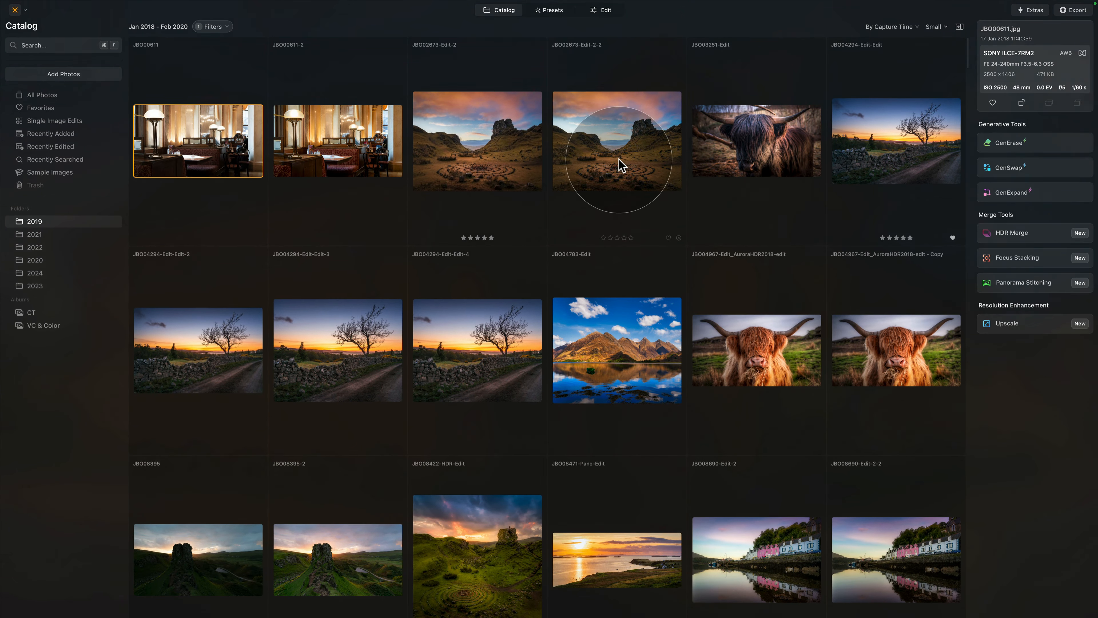
scroll(621, 163, "down", 3)
scroll(619, 160, "up", 3)
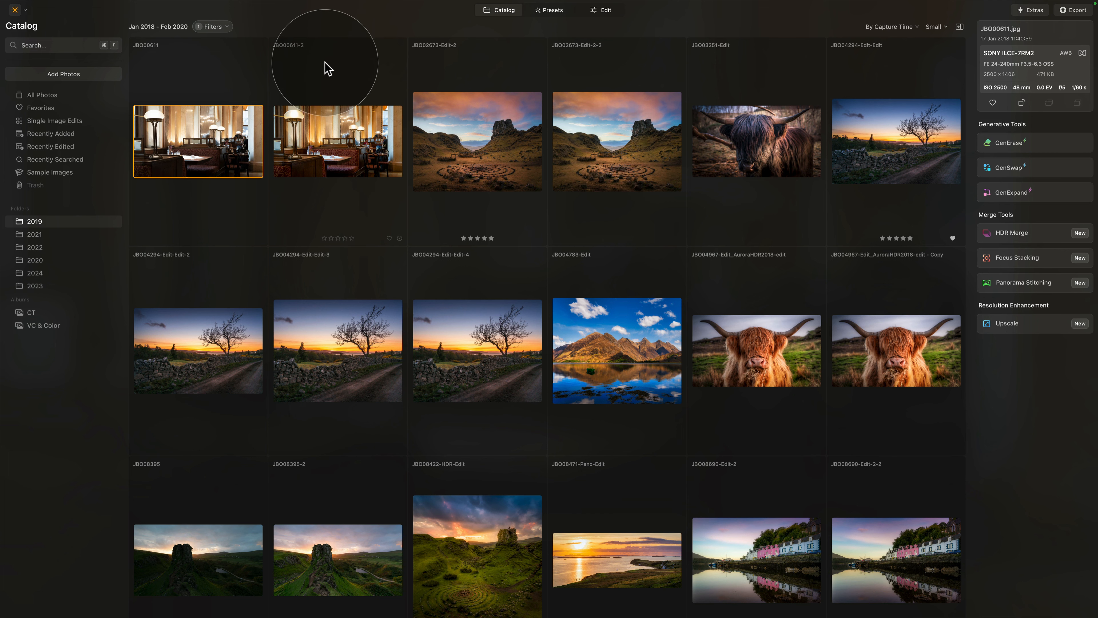
- Add a 24 mm focal length filter to the camera filter, and reset all the filters
left_click(226, 27)
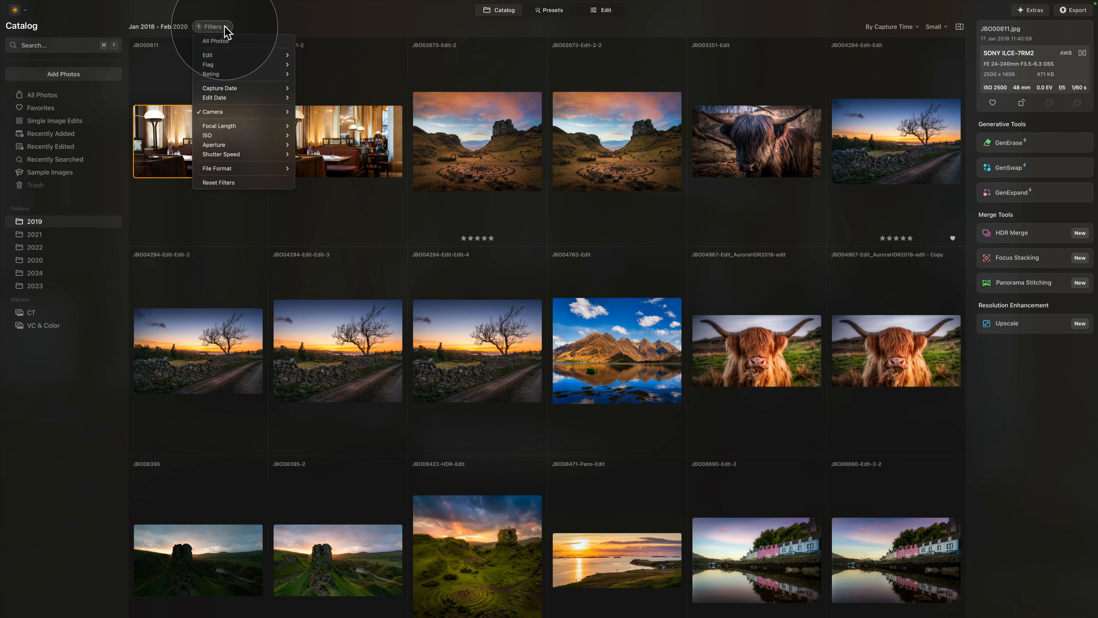
mouse_move(255, 127)
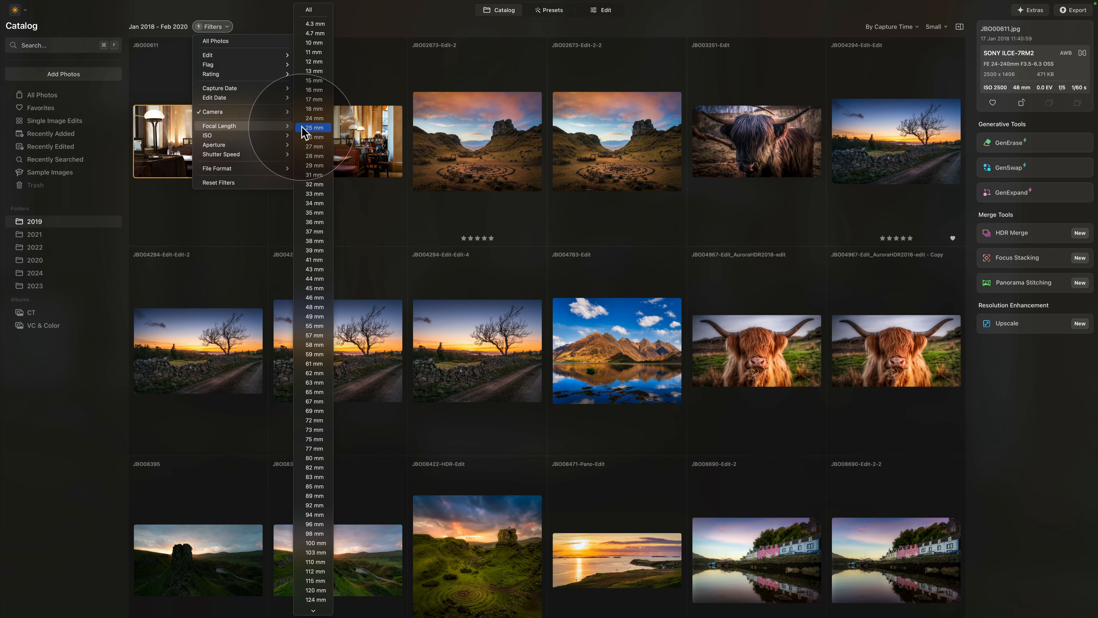
left_click(319, 123)
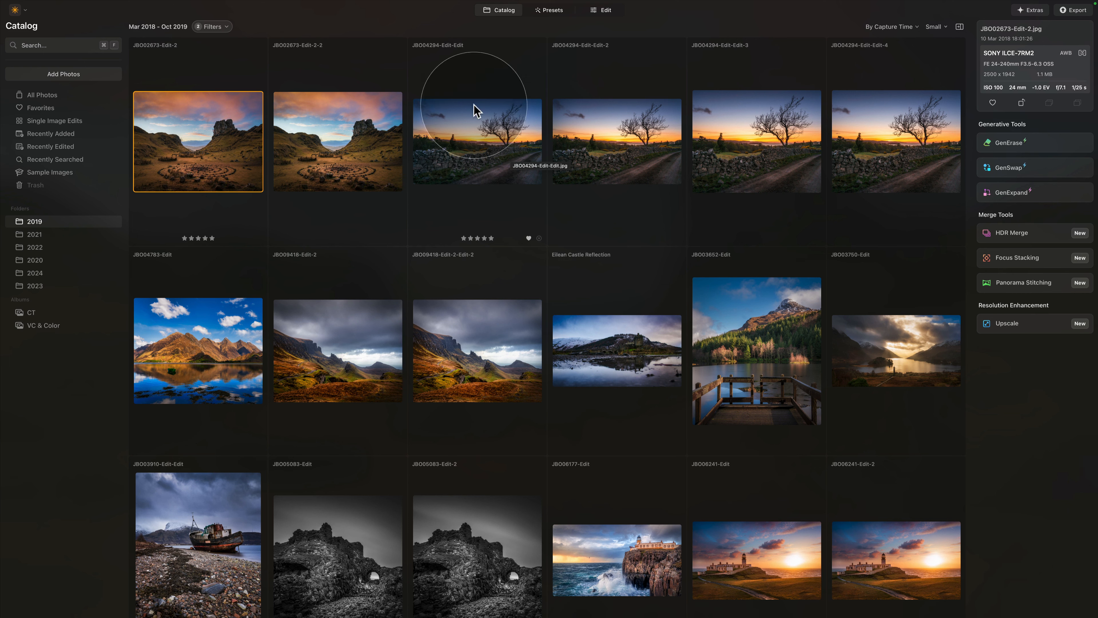
left_click(213, 27)
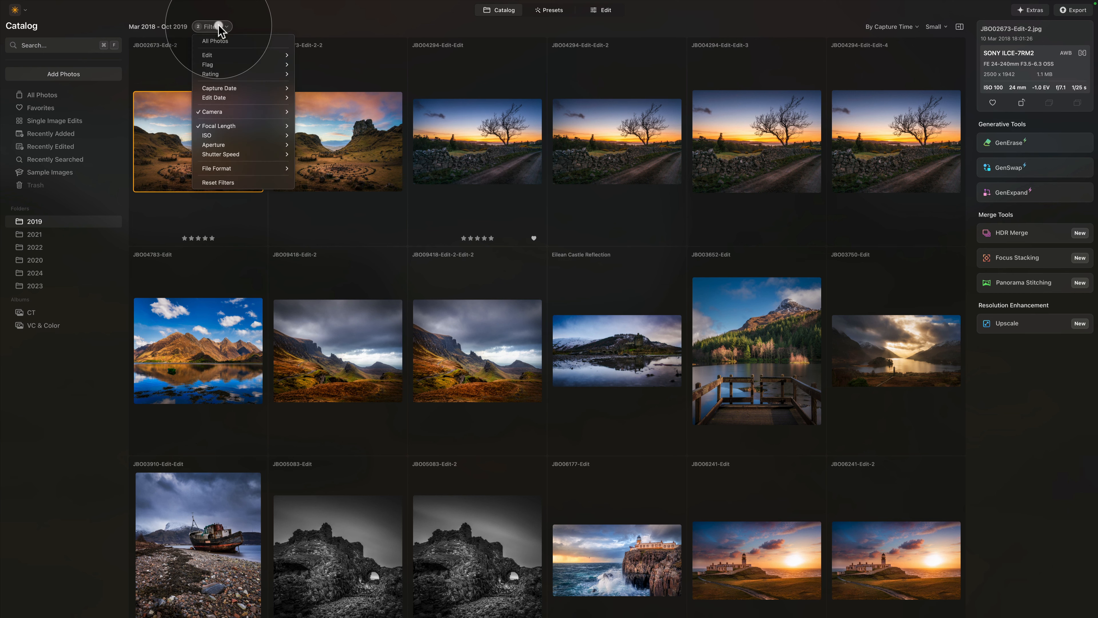
left_click(244, 183)
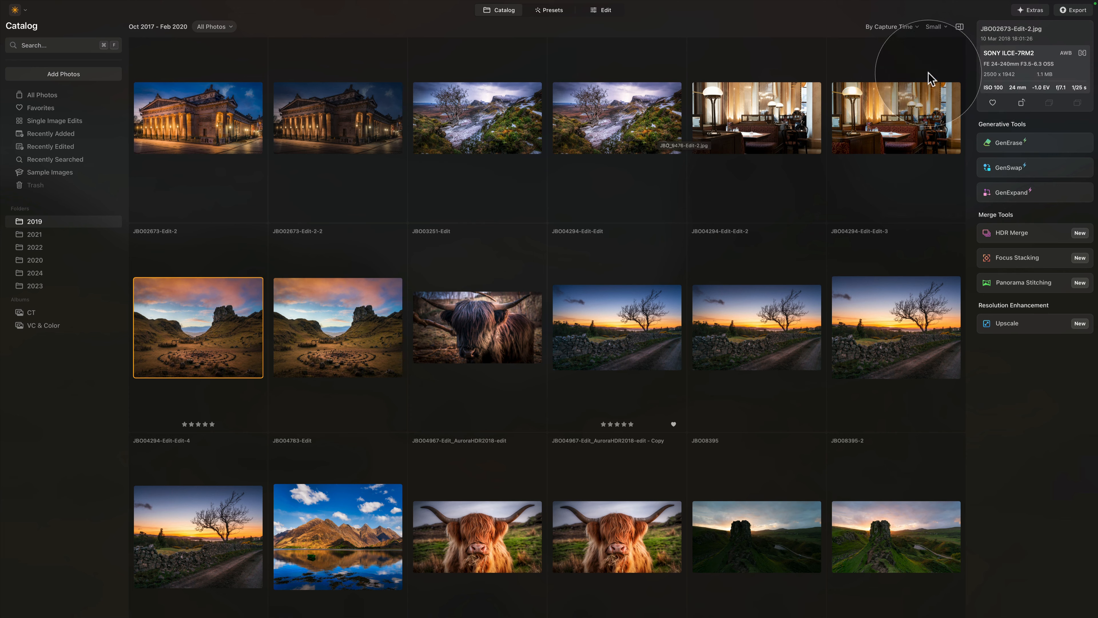
- Choose Detailed View for the thumbnails and rate the JBO_8508-HDR-Edit photo five stars
left_click(938, 27)
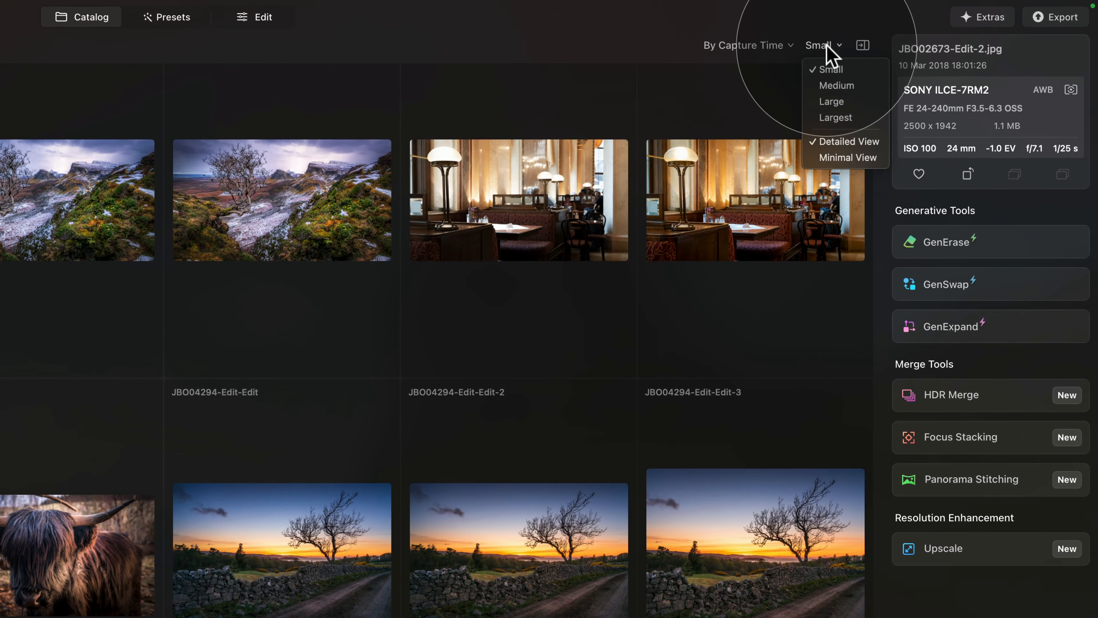
left_click(860, 142)
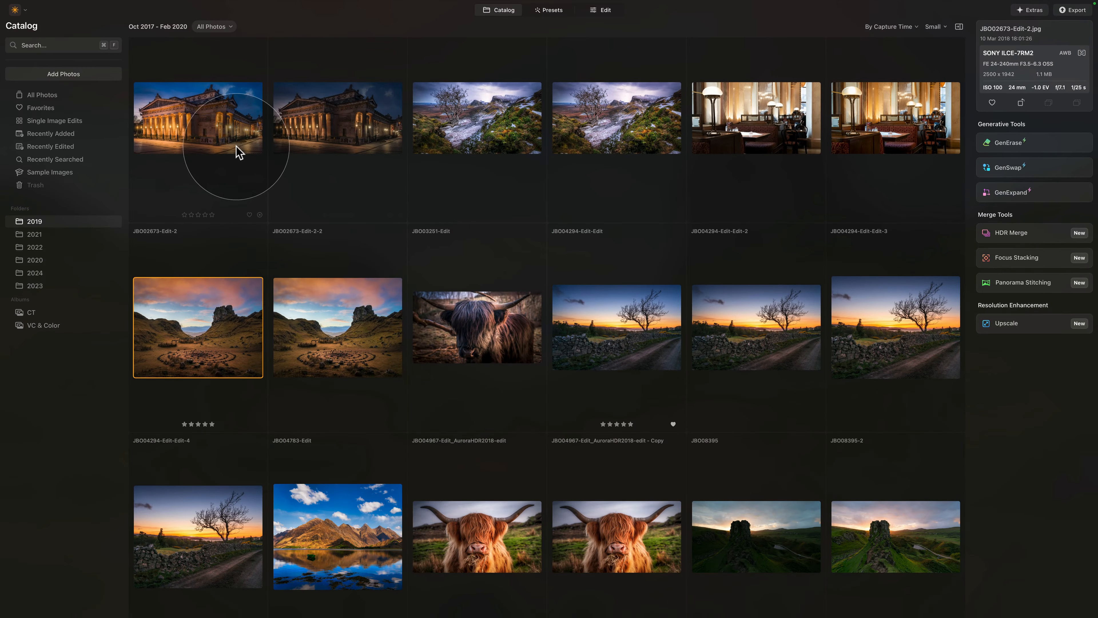
left_click(236, 145)
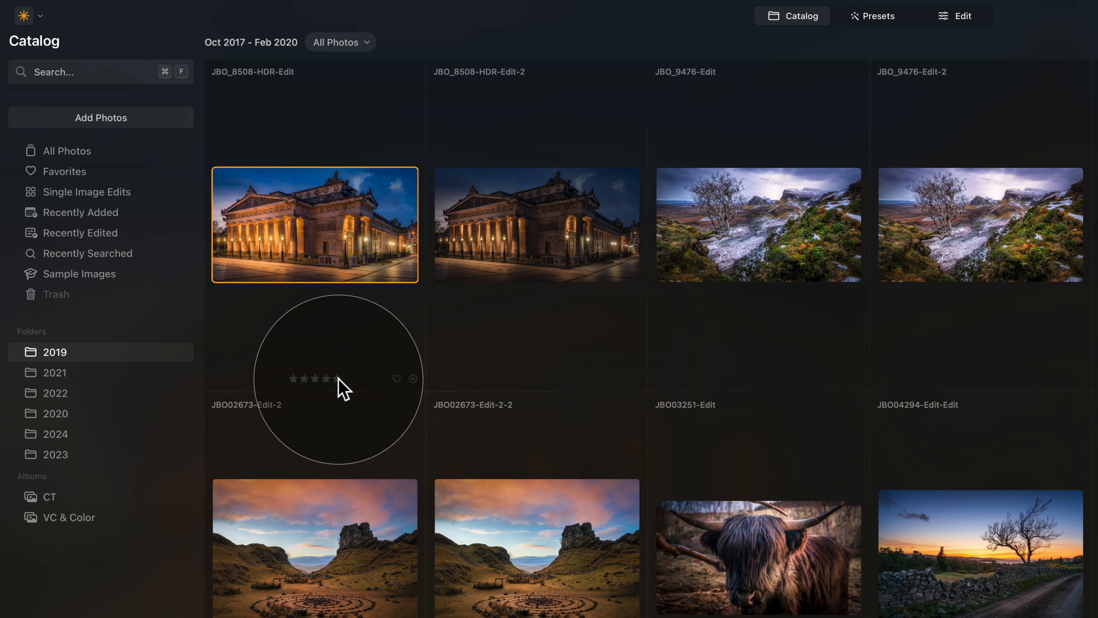
left_click(327, 378)
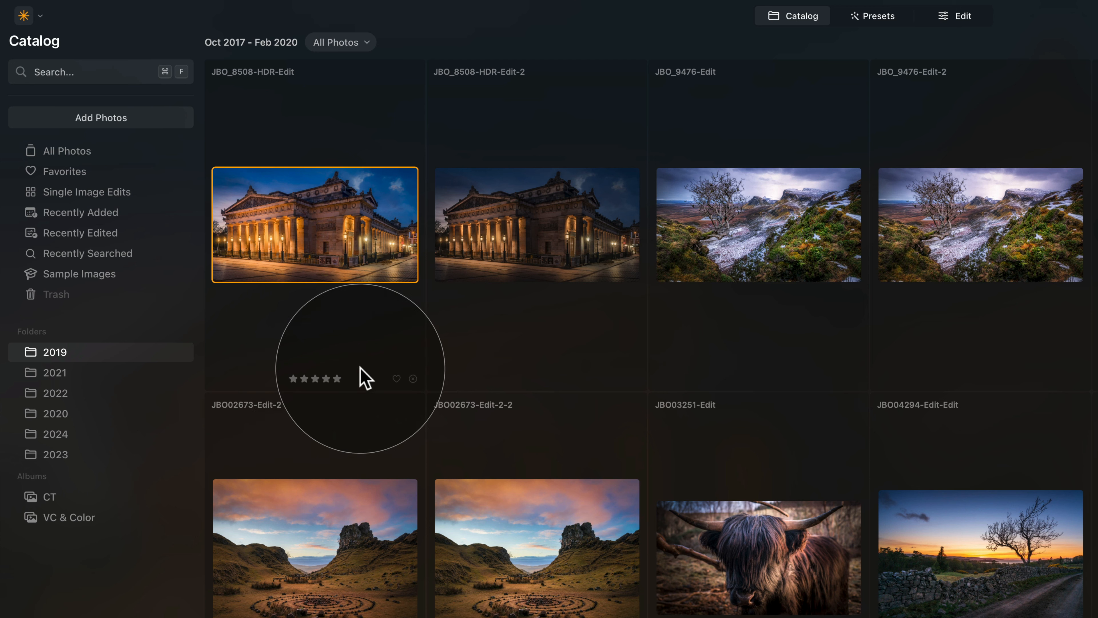
- Mark the JBO_8508-HDR-Edit photo as a favorite, replace that with the rejected flag and clear the flag
left_click(397, 379)
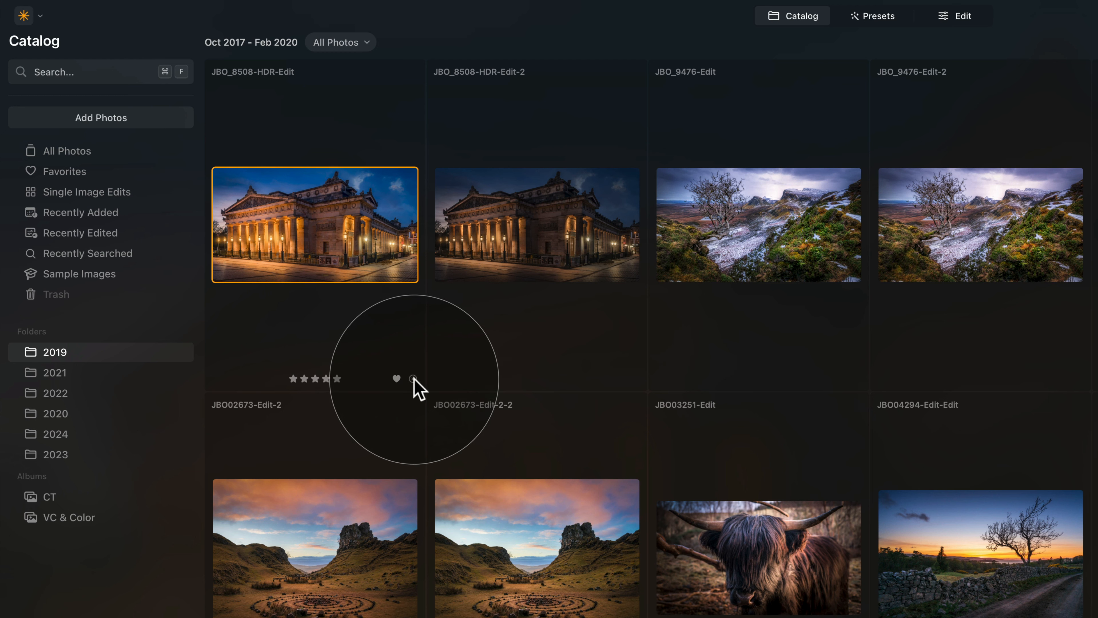
left_click(413, 379)
left_click(413, 379)
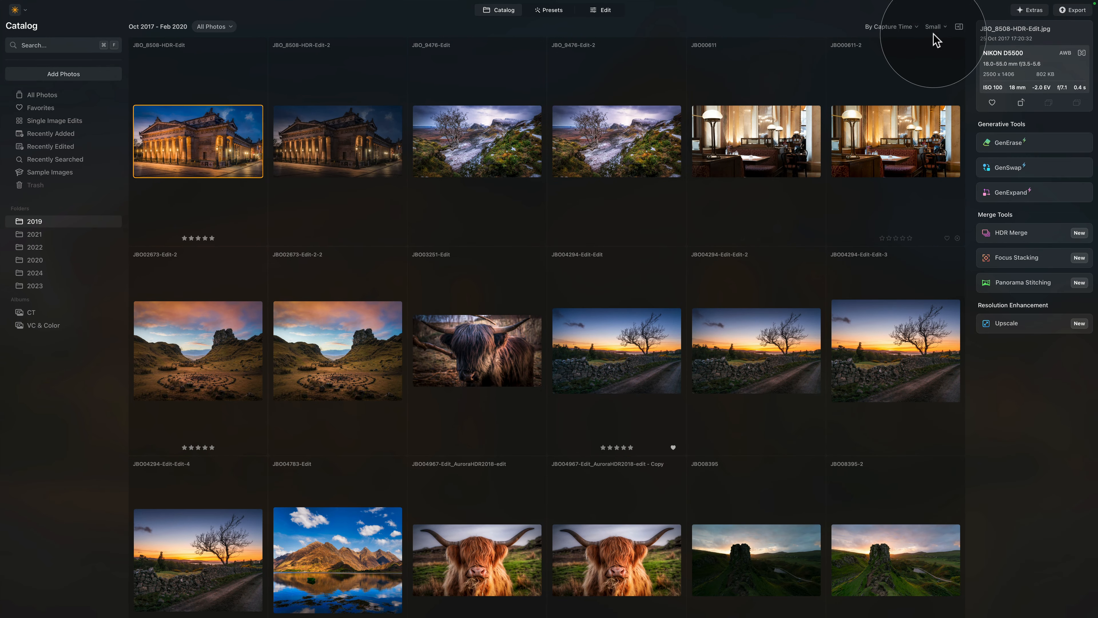
- Switch the catalog thumbnails to Minimal View
left_click(936, 27)
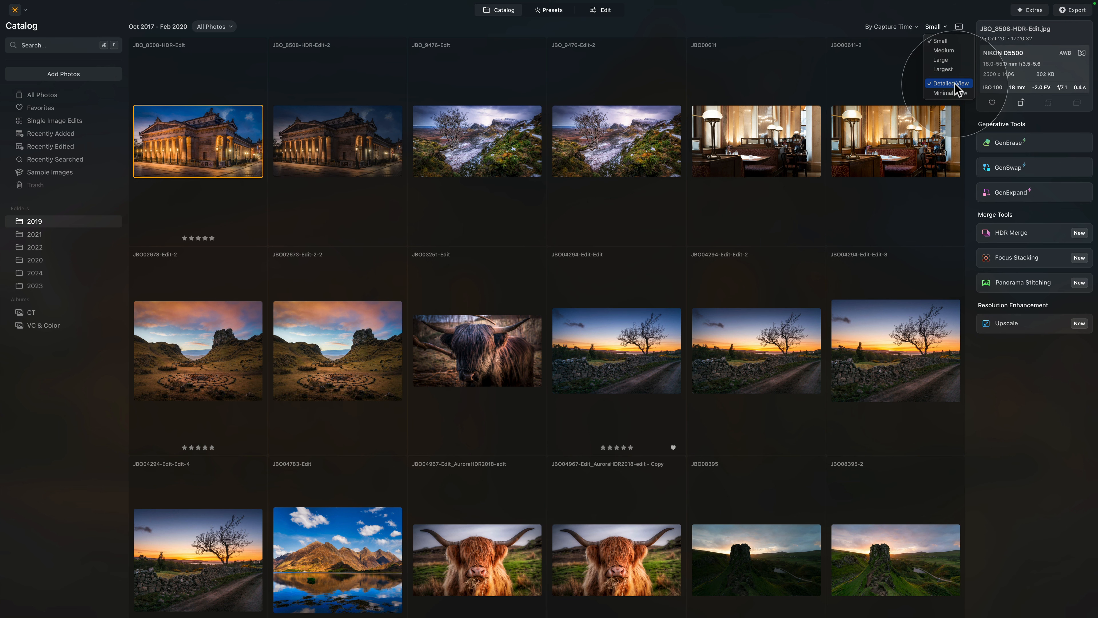
left_click(957, 94)
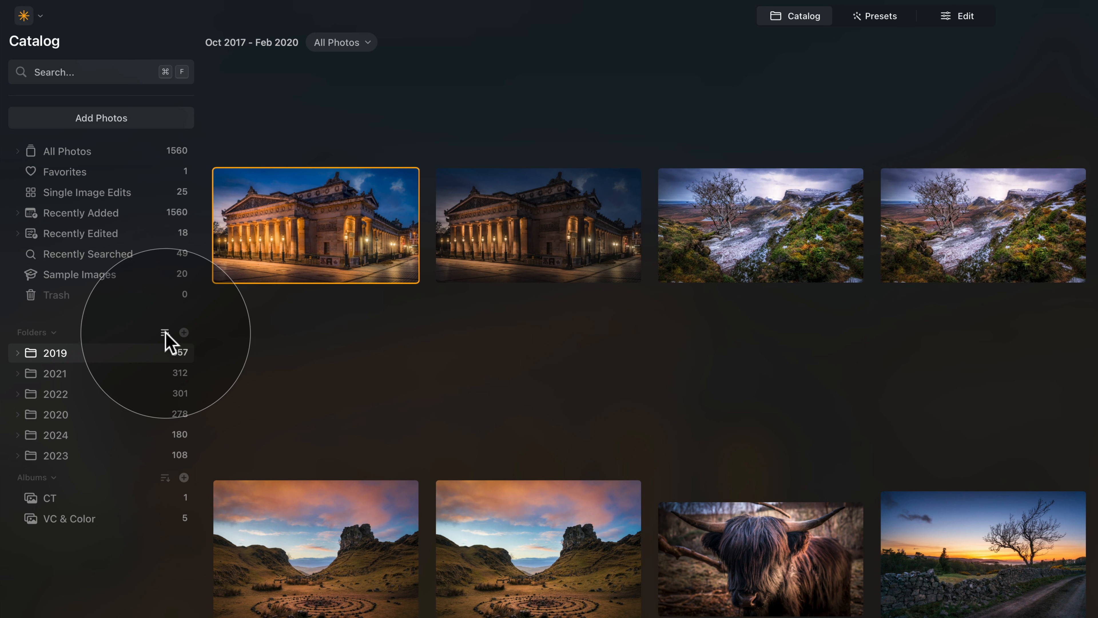
- Set the folders to Custom Order and rearrange them as 2021, 2024, 2020, 2022, 2019, 2023
left_click(165, 334)
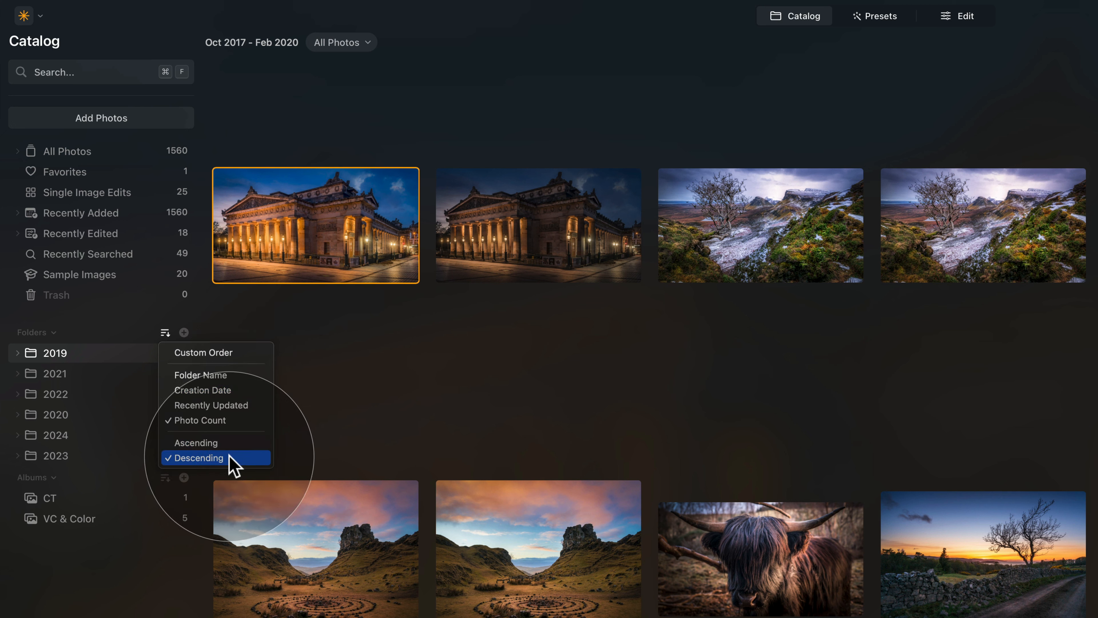
left_click(259, 353)
mouse_move(66, 363)
left_mouse_down()
mouse_move(79, 363)
mouse_move(82, 426)
mouse_move(89, 368)
mouse_move(68, 434)
mouse_move(80, 361)
left_mouse_up()
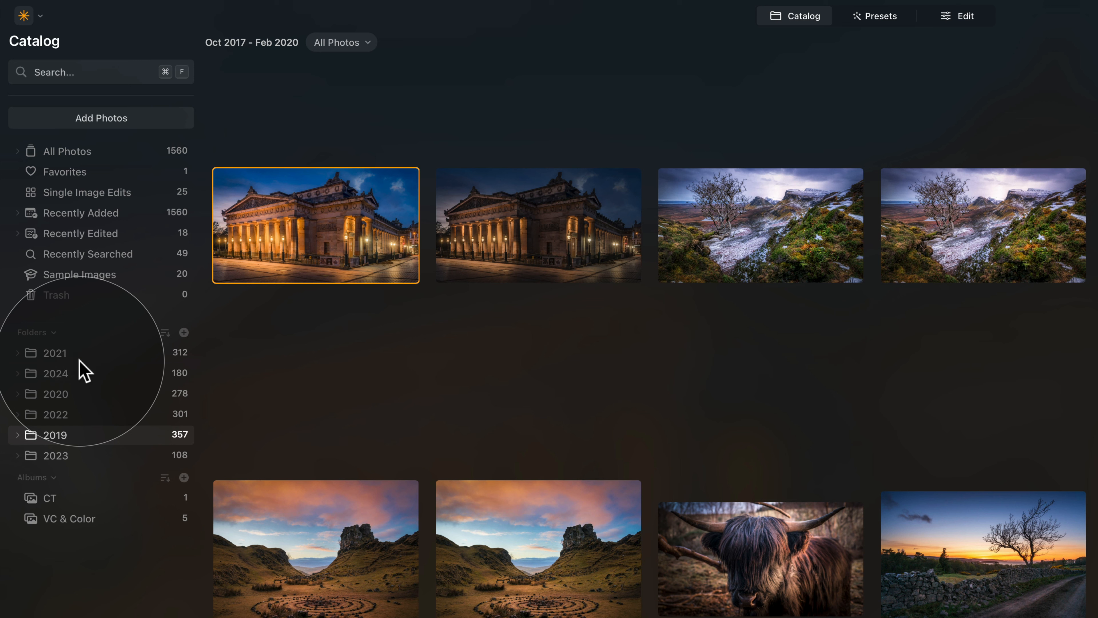
- Sort the folders by Folder Name, and switch the sorting to Photo Count
left_click(165, 333)
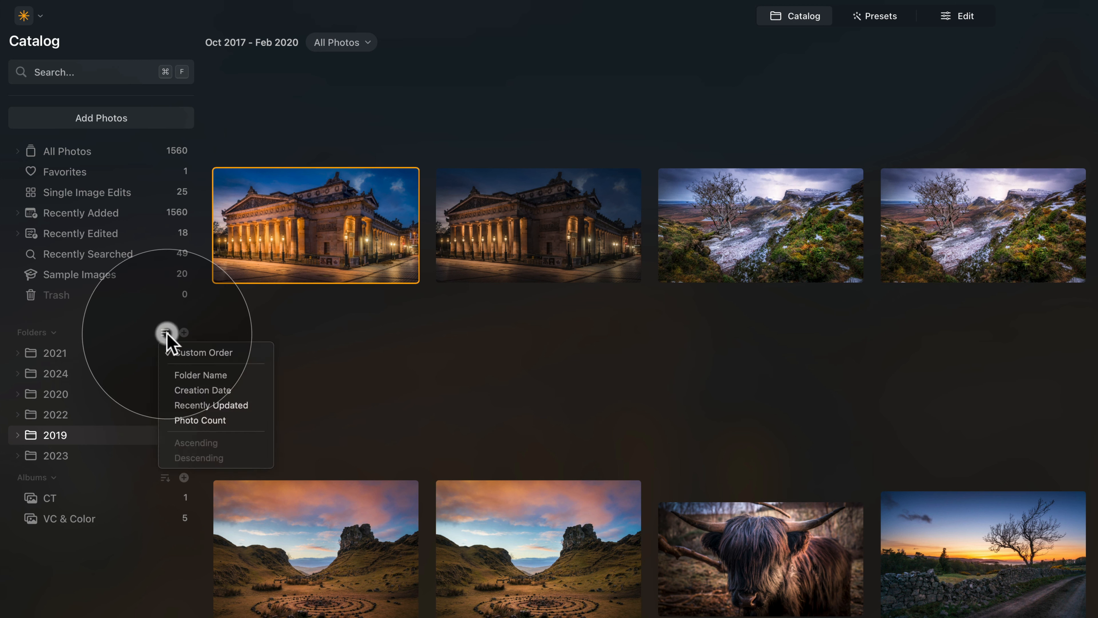
left_click(228, 375)
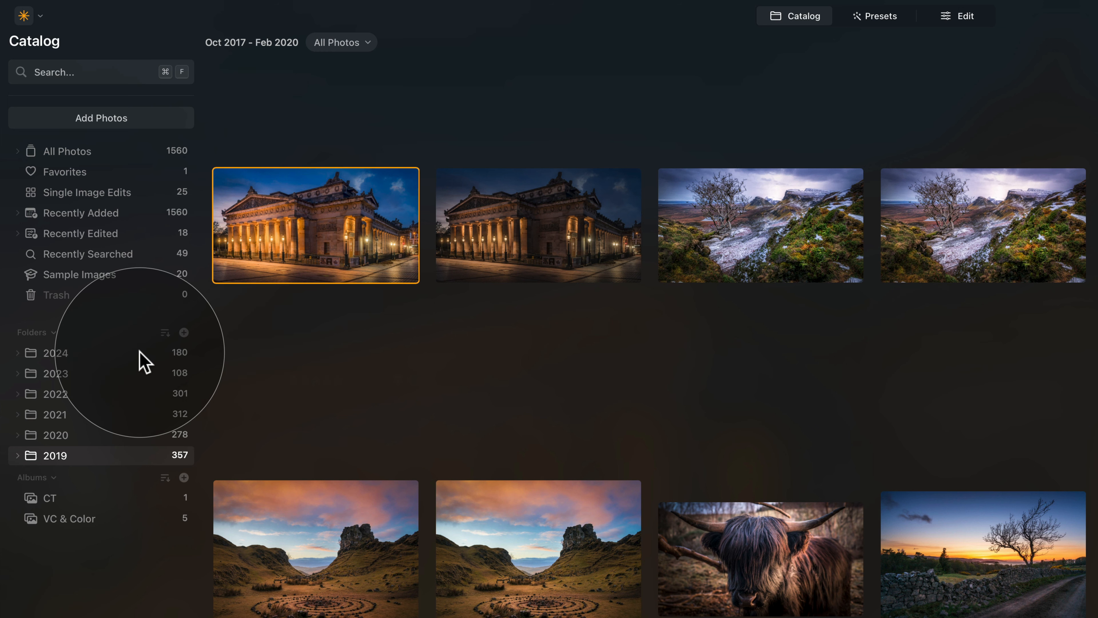
left_click(164, 332)
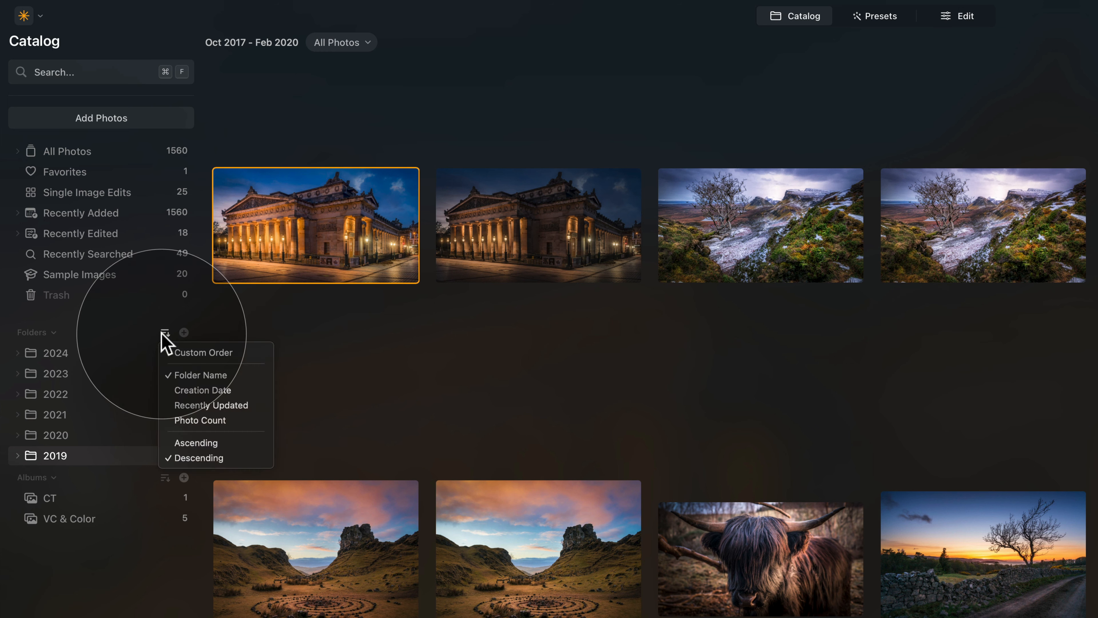
left_click(206, 422)
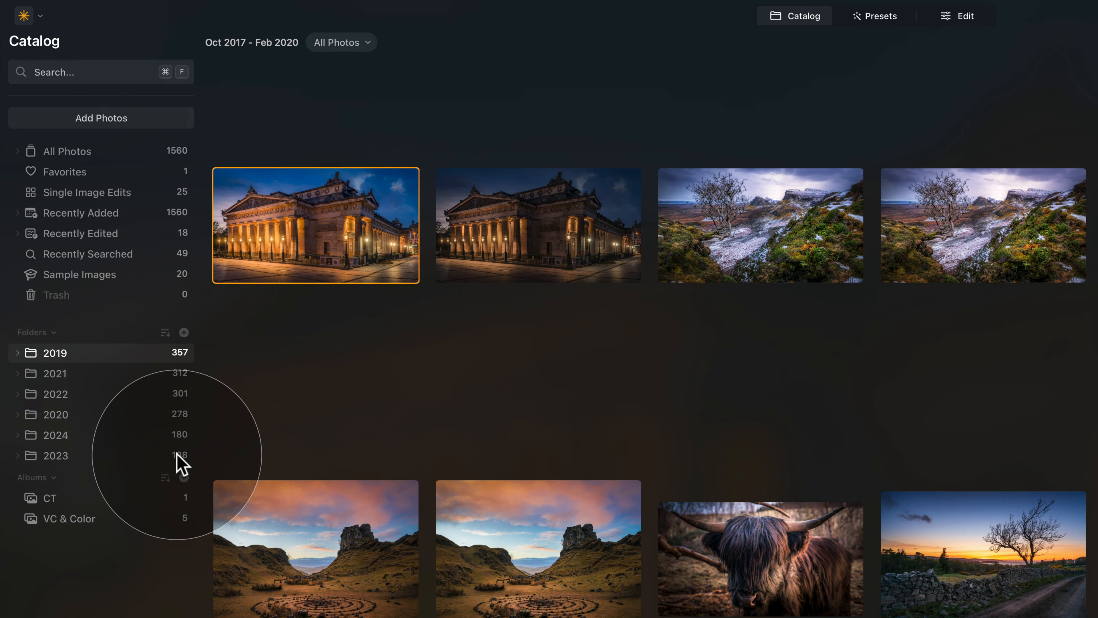
- Change the folder sorting to ascending order and open the sorting options for the albums
left_click(166, 333)
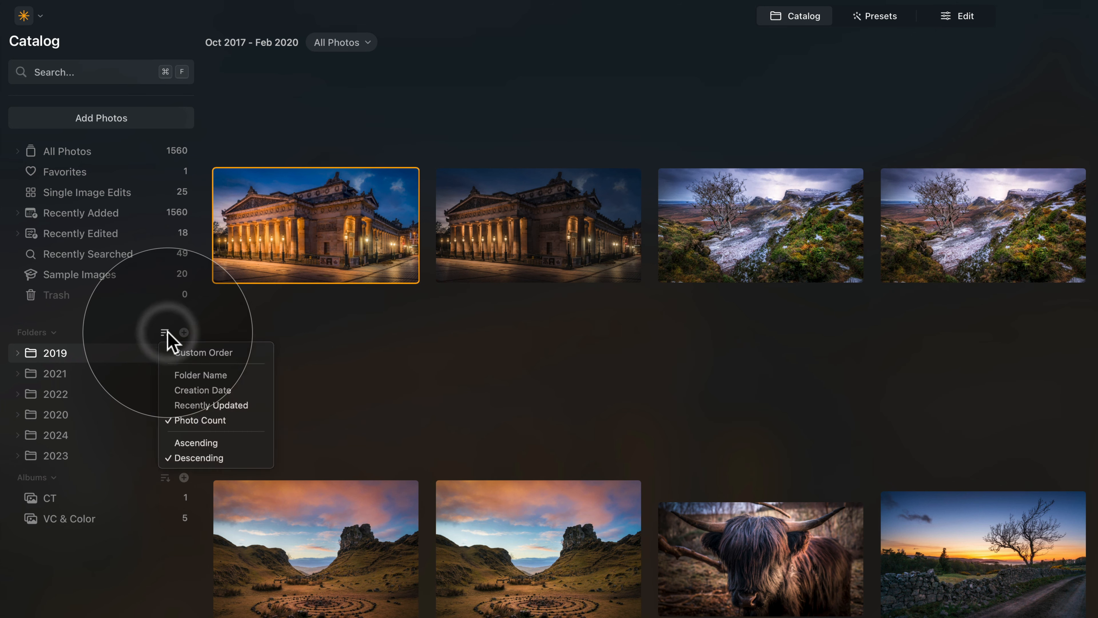
left_click(229, 446)
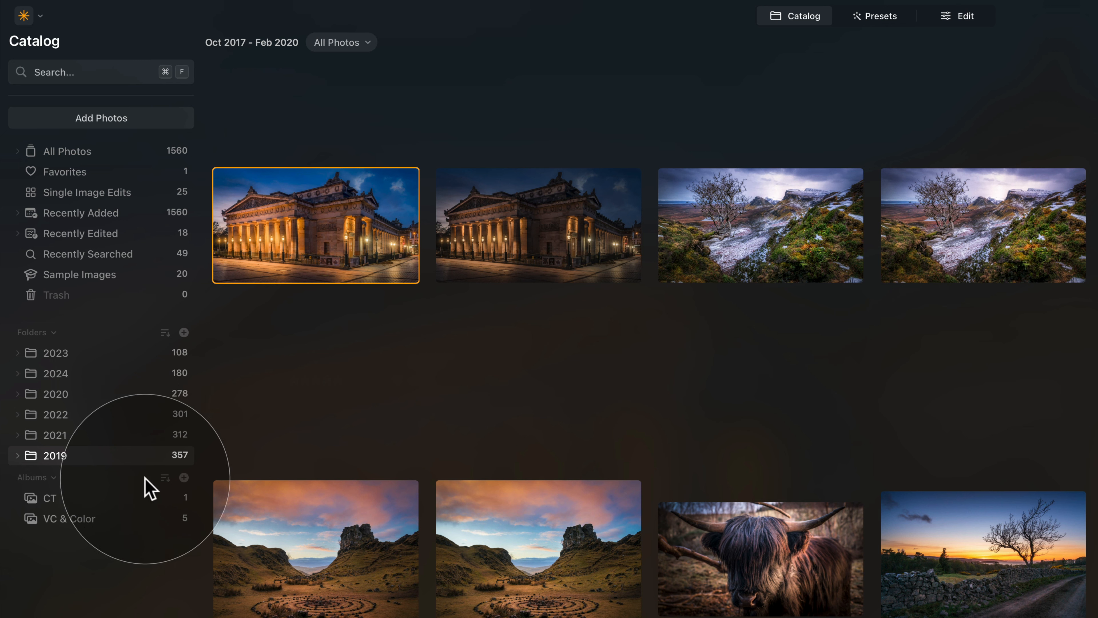
left_click(164, 477)
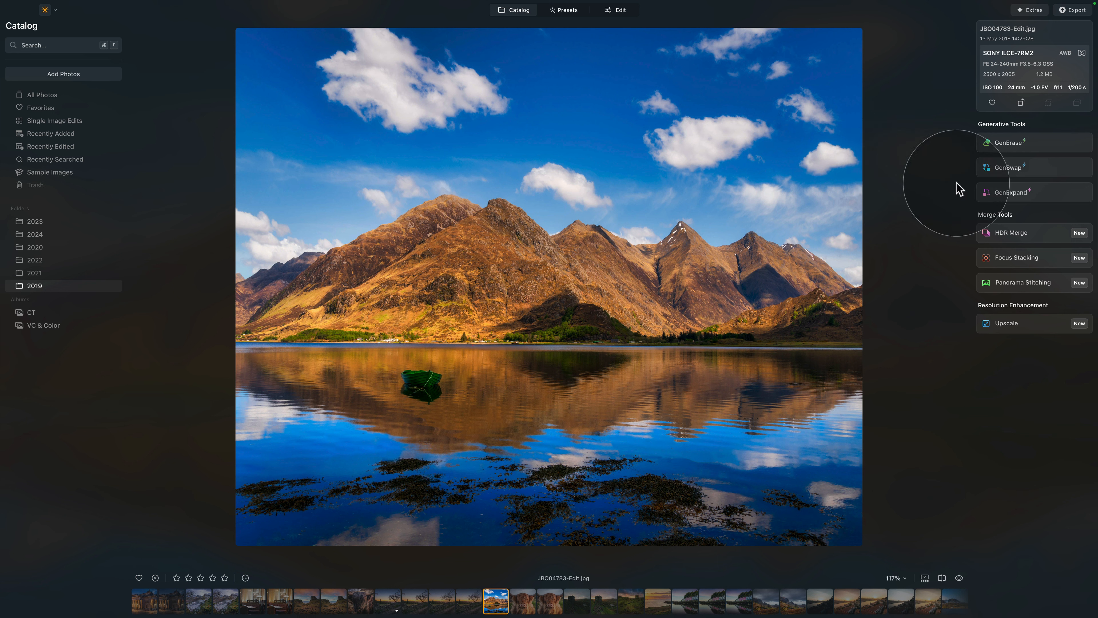
- Use GenErase to paint over the dark seaweed in the foreground water of JBO04783-Edit and erase it
left_click(1008, 142)
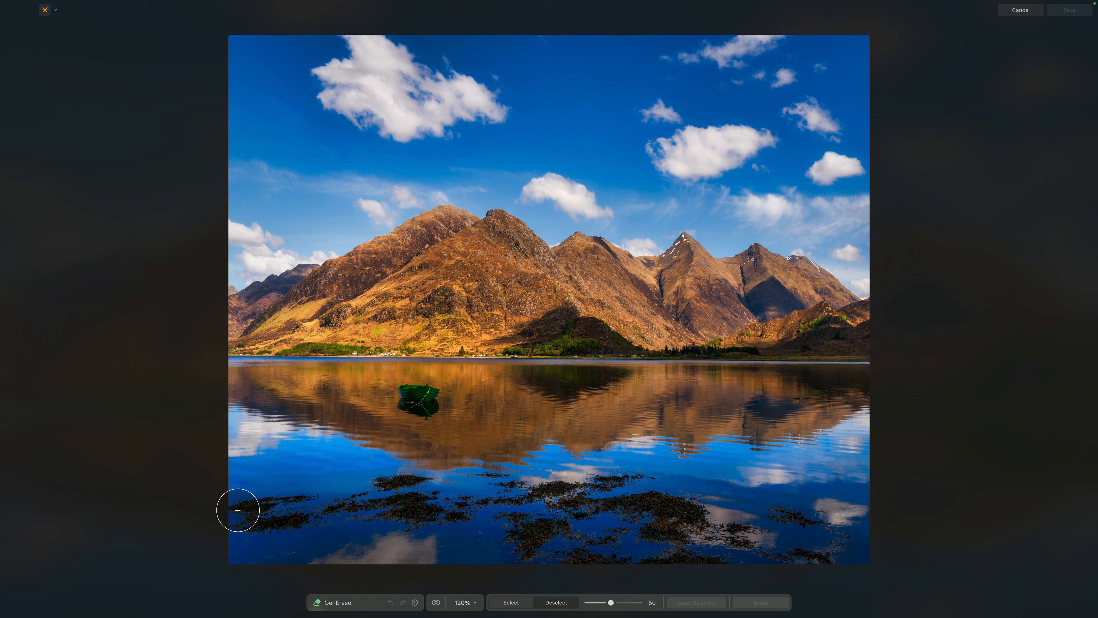
mouse_move(235, 510)
left_mouse_down()
mouse_move(297, 502)
mouse_move(234, 521)
mouse_move(372, 509)
mouse_move(417, 514)
mouse_move(394, 521)
mouse_move(433, 520)
left_mouse_up()
mouse_move(378, 485)
left_mouse_down()
mouse_move(536, 486)
mouse_move(445, 502)
mouse_move(540, 506)
mouse_move(450, 517)
mouse_move(531, 549)
mouse_move(613, 560)
mouse_move(805, 562)
mouse_move(825, 557)
mouse_move(840, 531)
mouse_move(774, 514)
mouse_move(733, 530)
mouse_move(628, 478)
mouse_move(533, 494)
mouse_move(528, 507)
mouse_move(608, 525)
mouse_move(553, 523)
mouse_move(683, 532)
mouse_move(608, 508)
left_mouse_up()
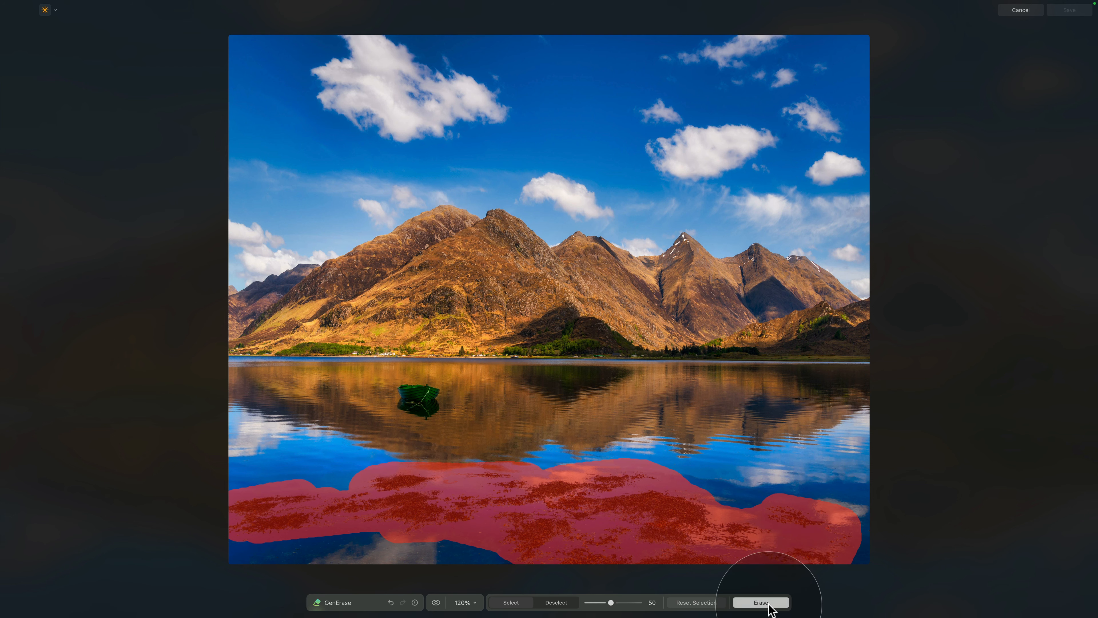
left_click(768, 606)
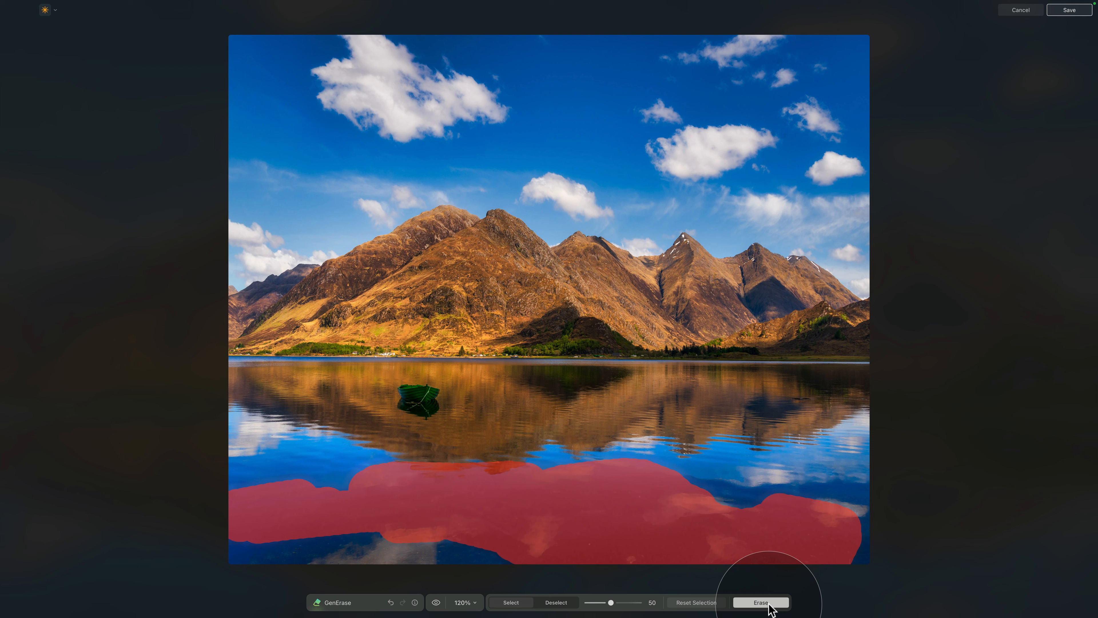
- Compare the lake photo before and after the seaweed removal several times
left_click(436, 602)
left_click(436, 602)
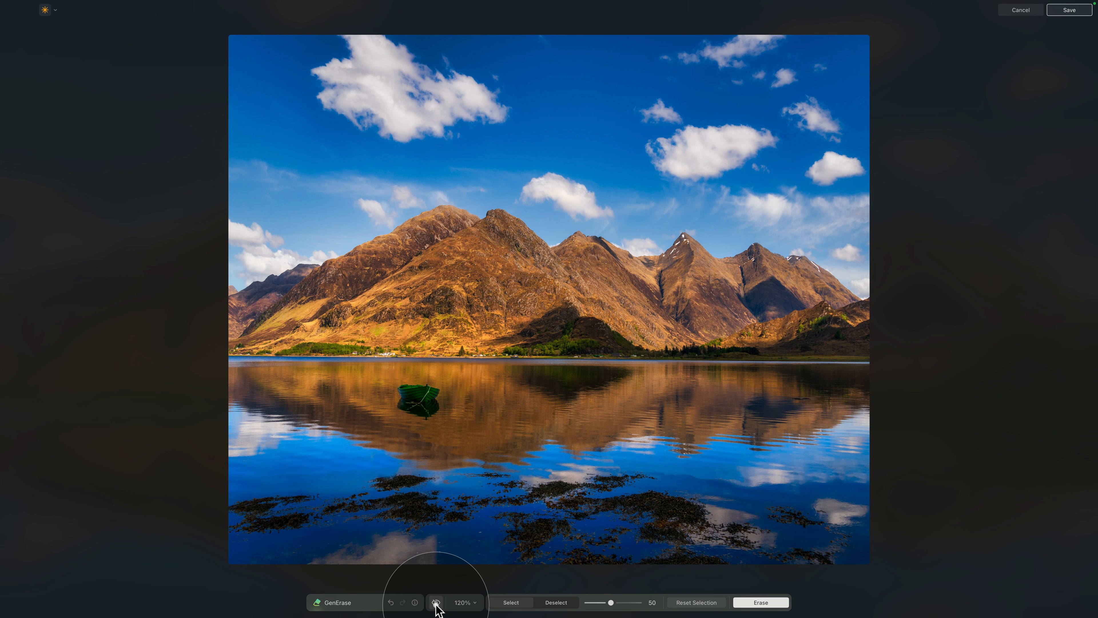
left_click(436, 603)
left_click(436, 603)
left_click(436, 603)
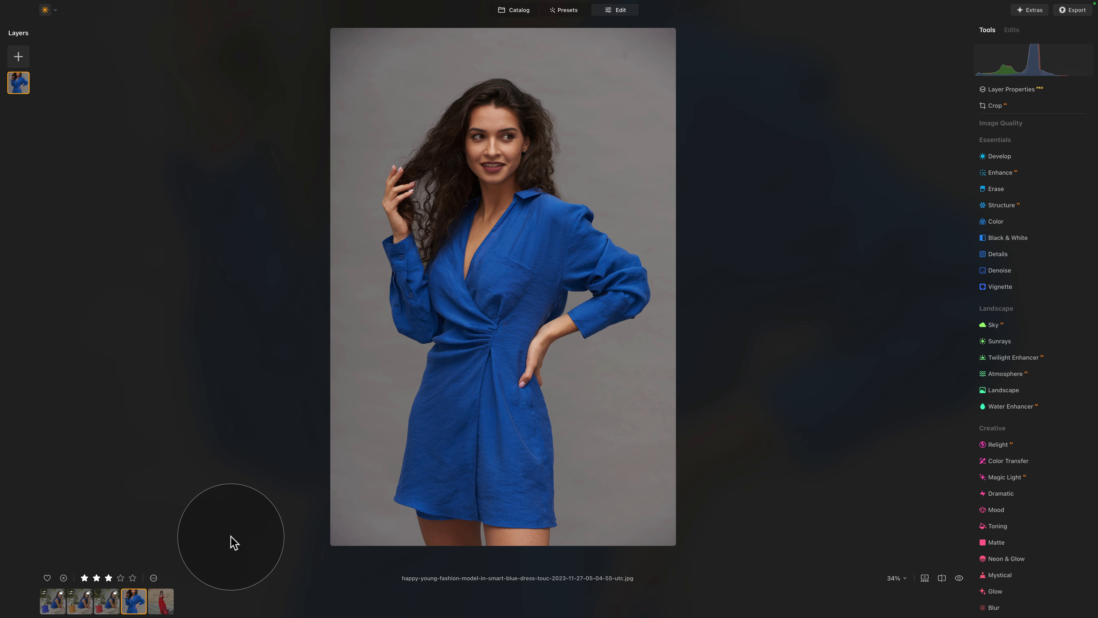
- View the three versions of the seated woman photo in turn, ending on the one with the red bag
left_click(112, 606)
left_click(79, 605)
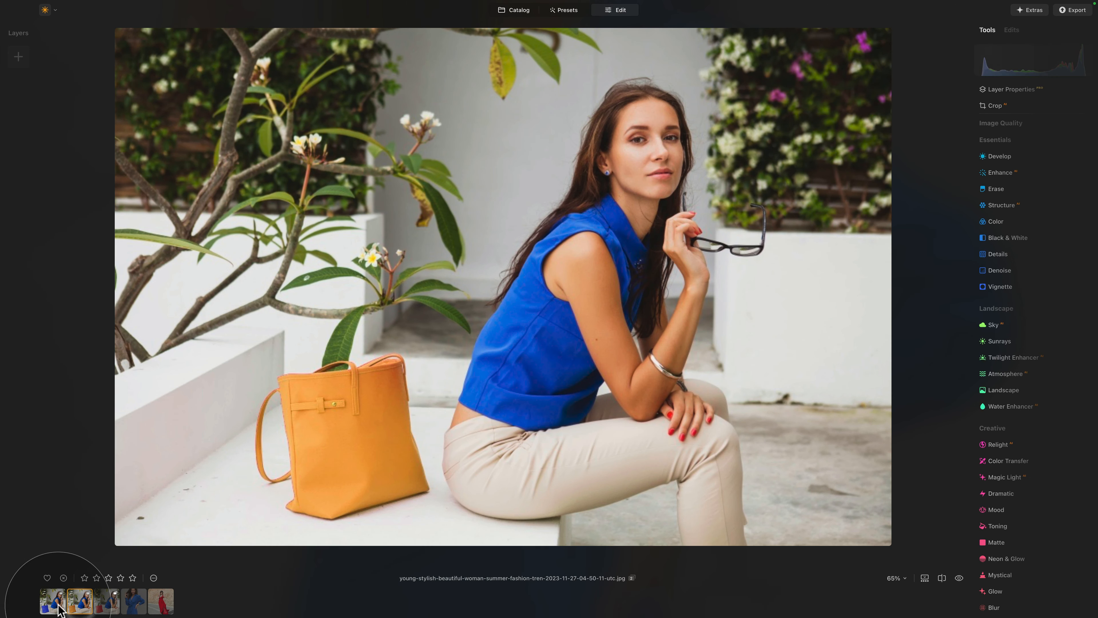
left_click(52, 606)
left_click(110, 605)
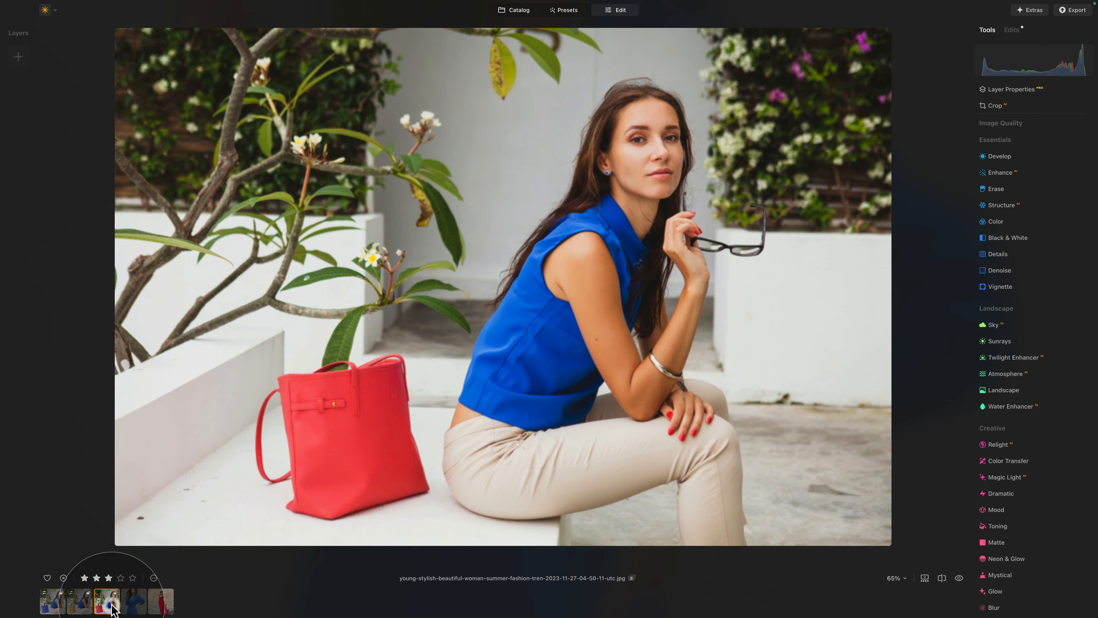
- Check the album in the catalog, return to the editor and rate the red-bag photo one star
left_click(522, 10)
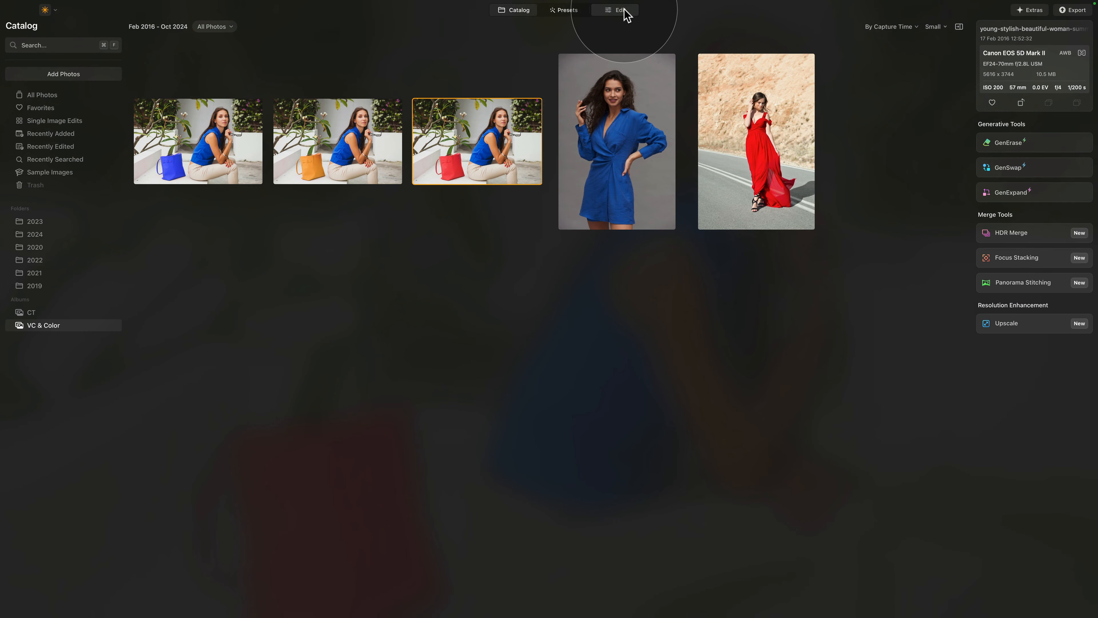
left_click(622, 10)
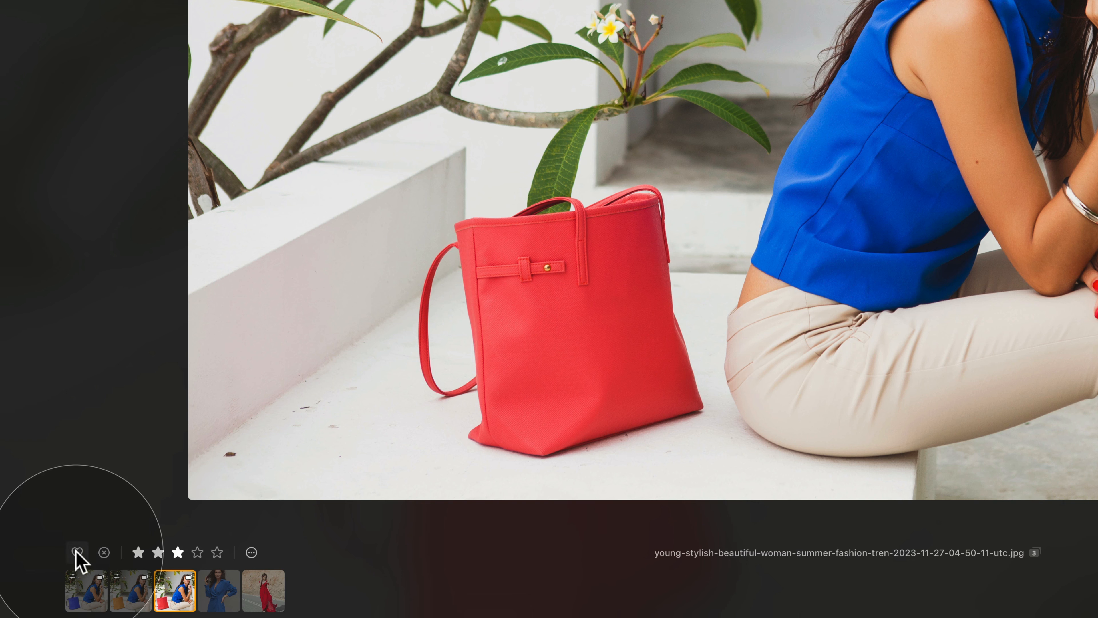
left_click(138, 552)
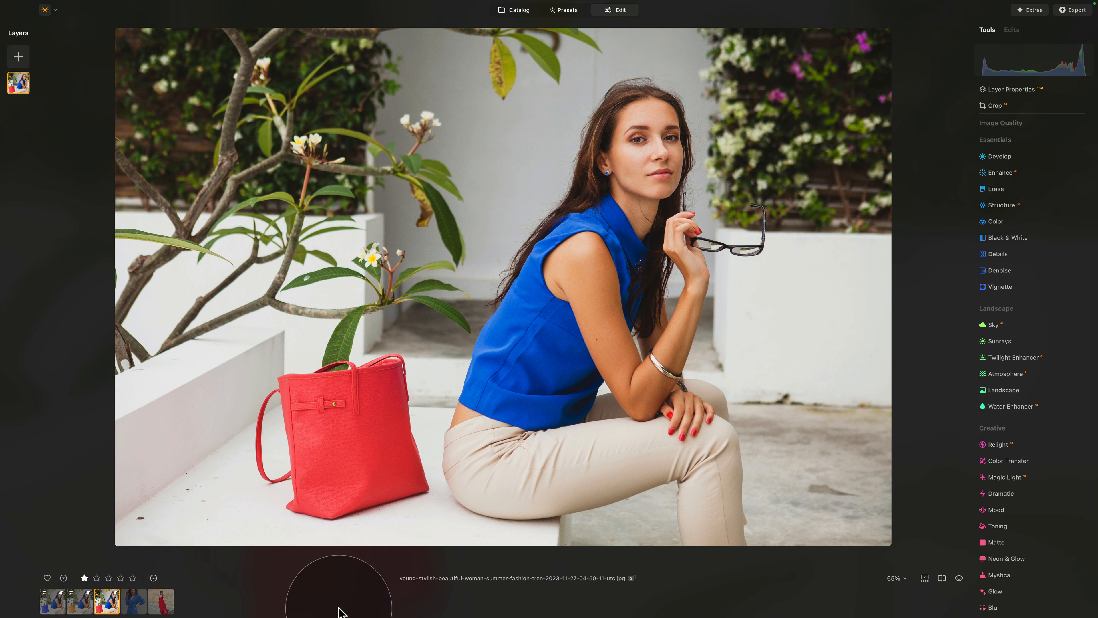
- Hide and restore the filmstrip, and view the additional actions for the red-bag photo without applying any
left_click(924, 579)
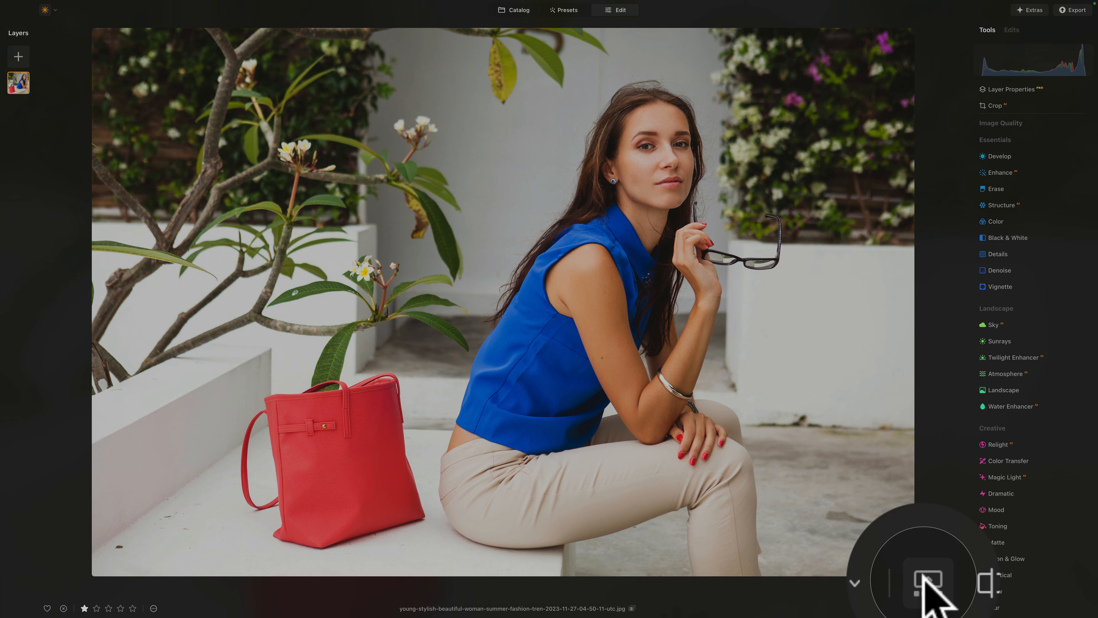
left_click(924, 608)
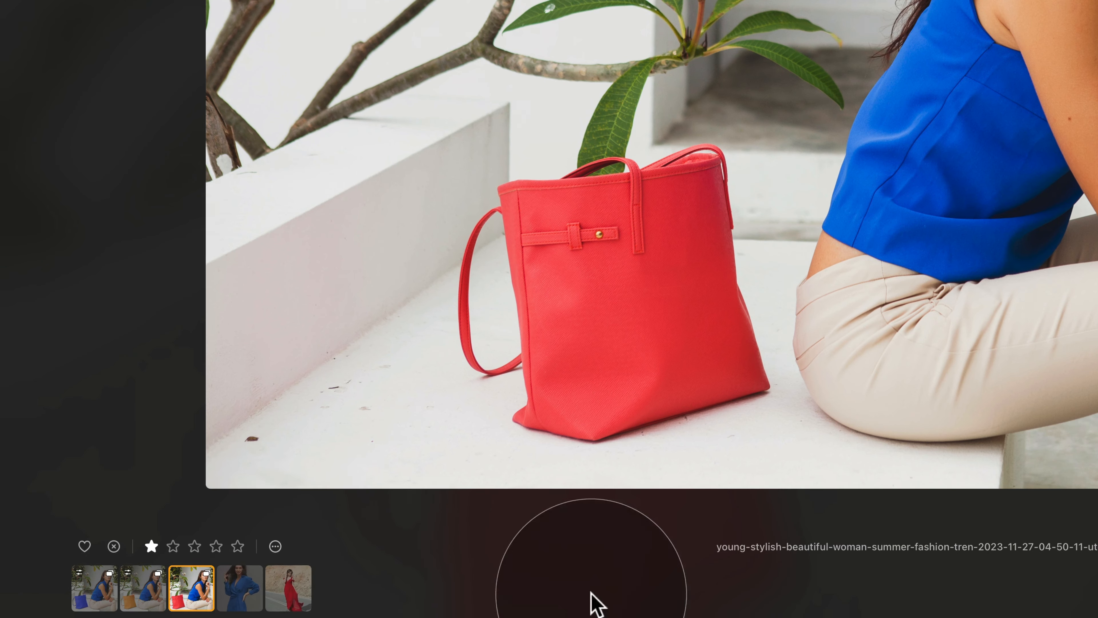
left_click(276, 546)
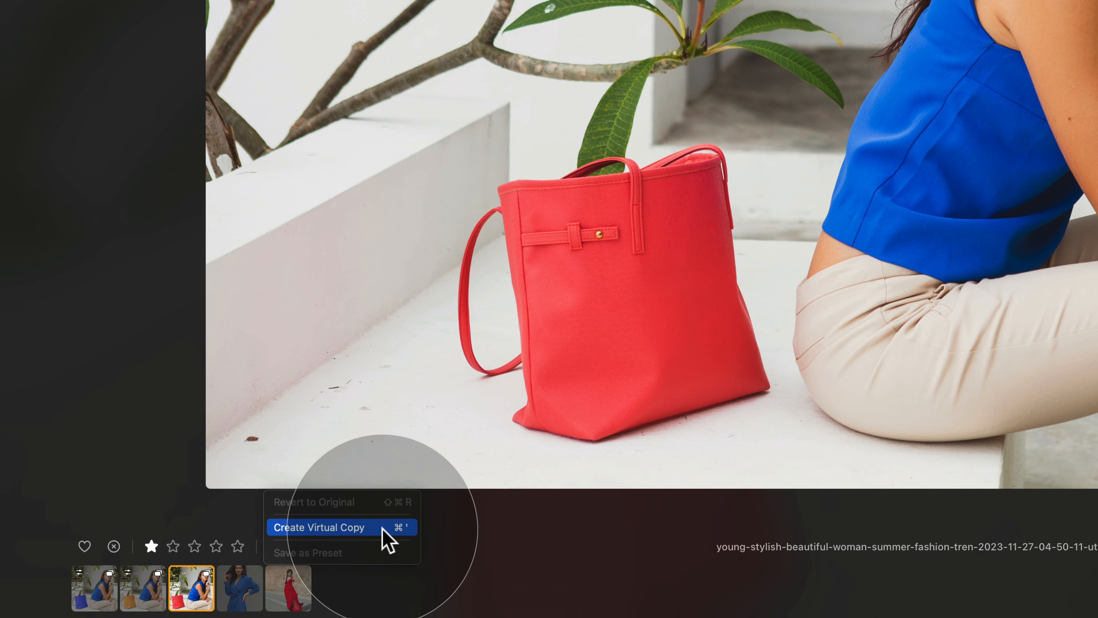
left_click(557, 527)
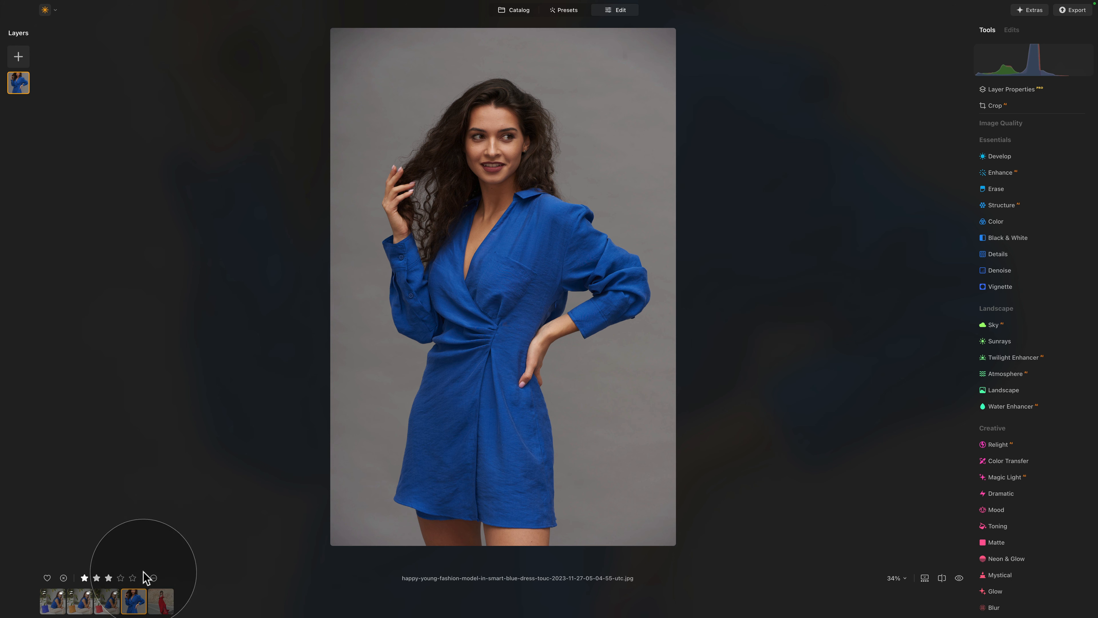
- Switch from the red-bag to the orange-bag version and examine the actions offered for it, including virtual copy creation
left_click(111, 599)
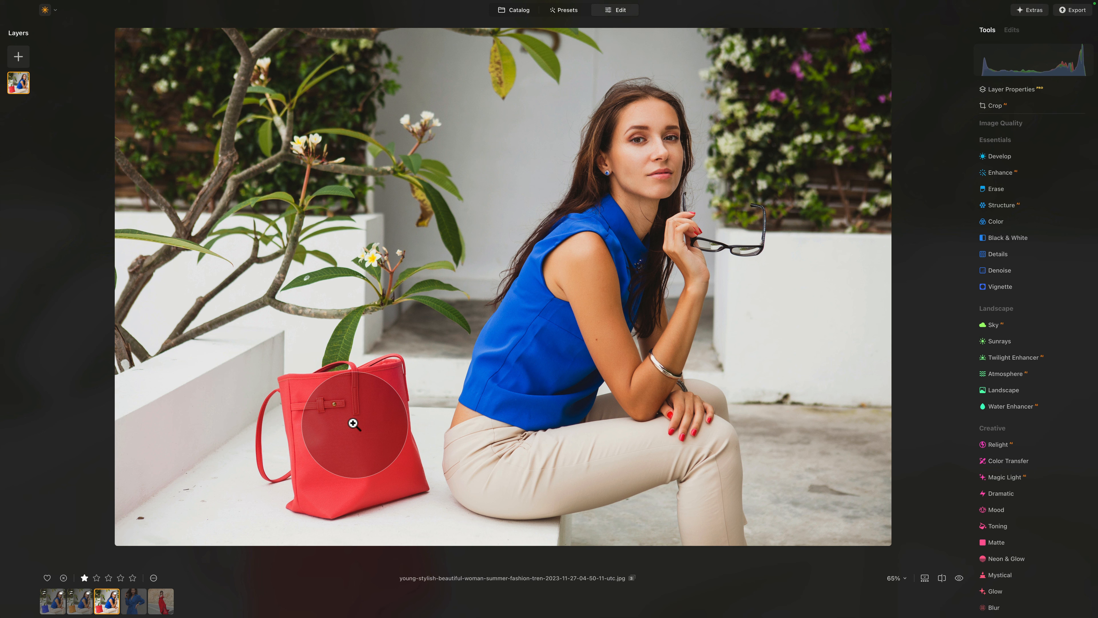
left_click(87, 607)
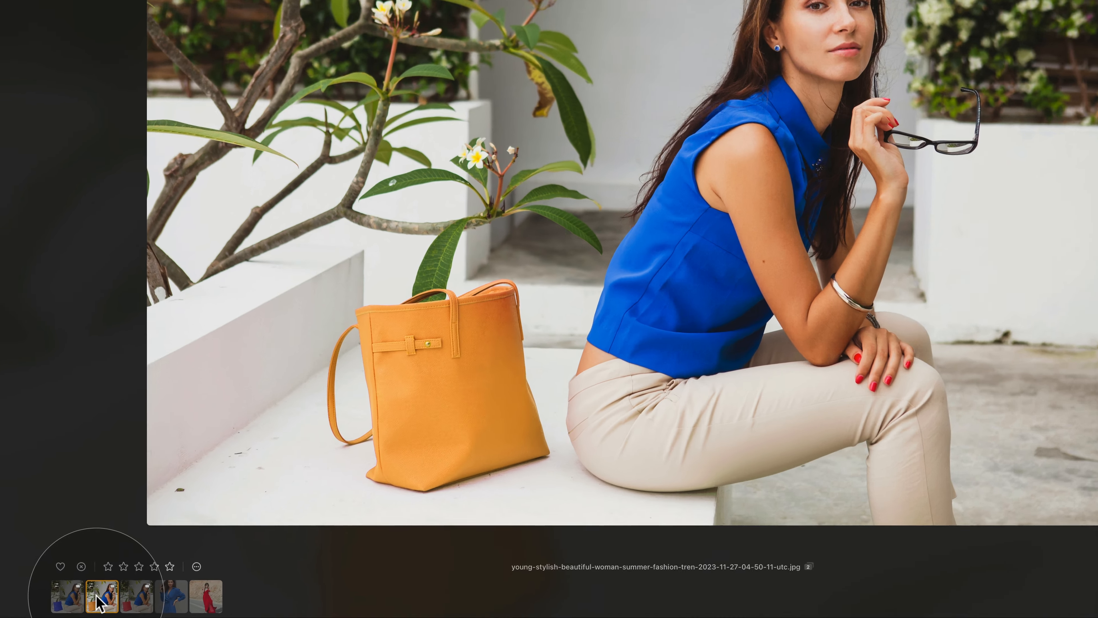
right_click(97, 597)
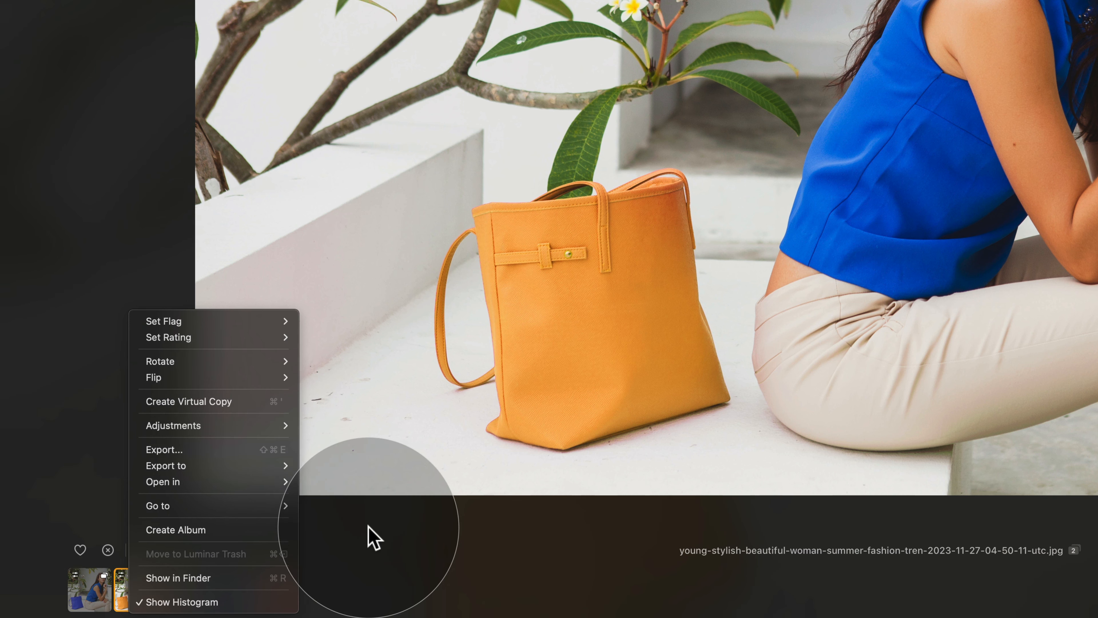
left_click(367, 535)
left_click(261, 550)
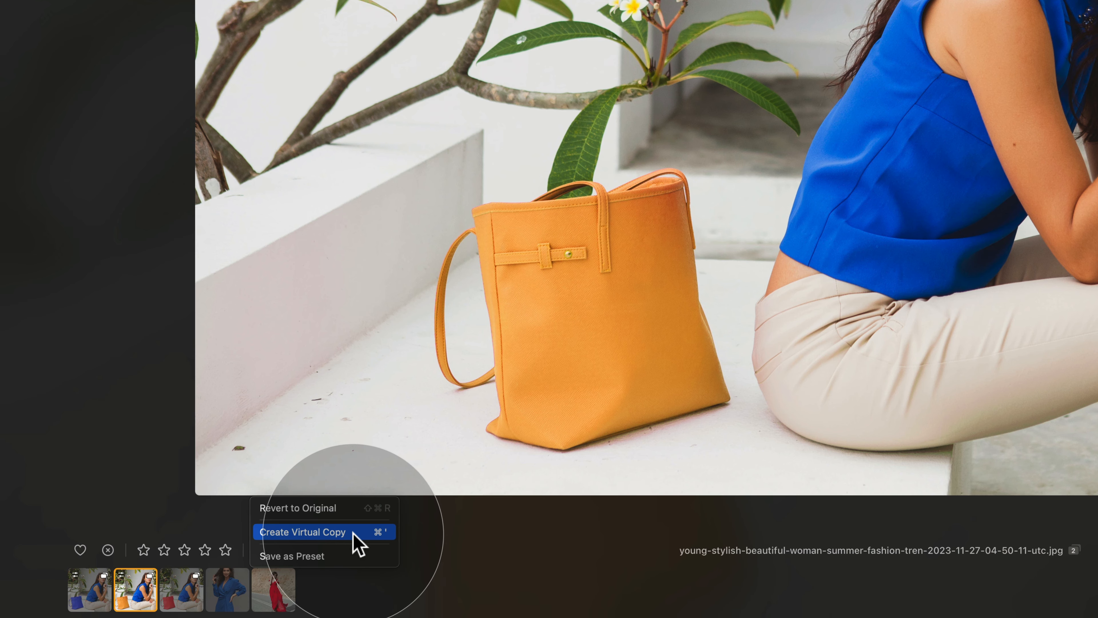
left_click(469, 536)
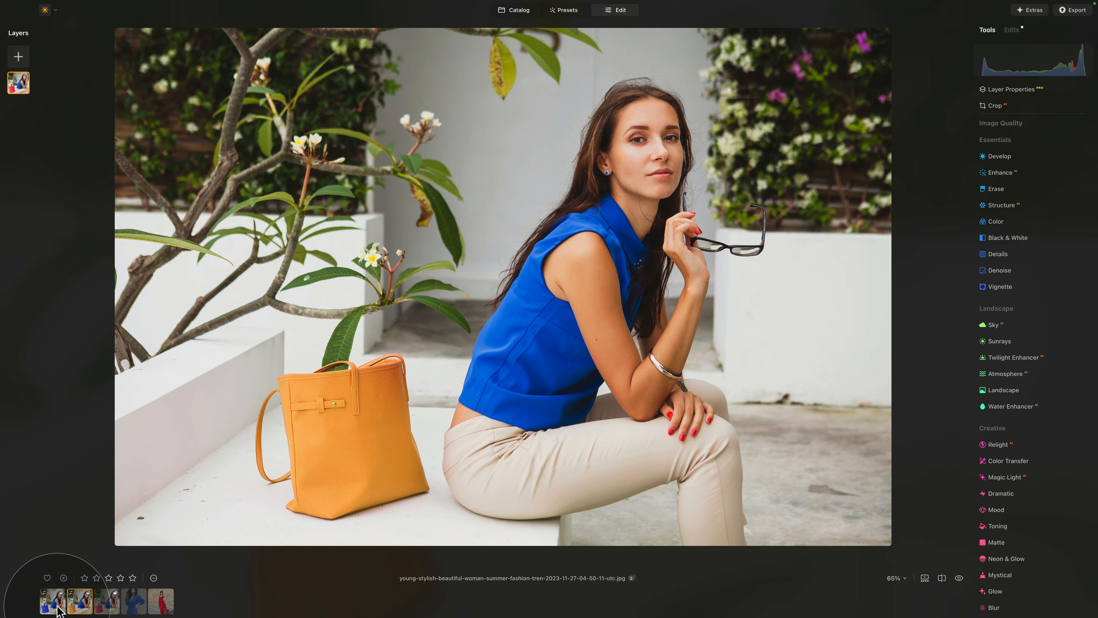
- Compare the blue, orange and red bag versions of the seated woman photo back and forth, ending on the blue bag
left_click(52, 608)
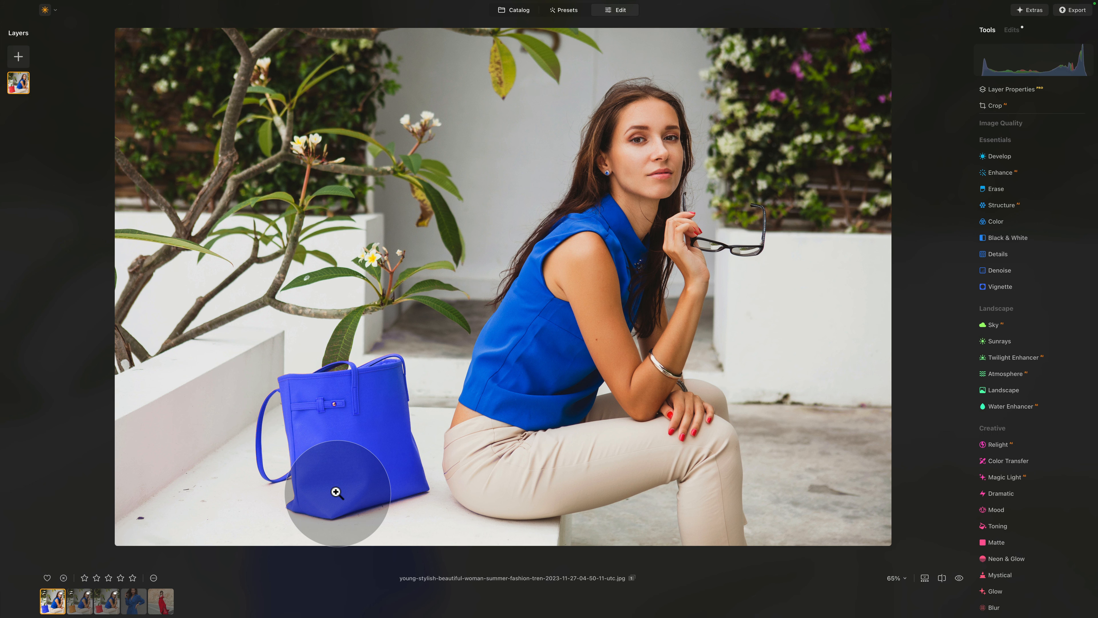
key("Right")
key("Right")
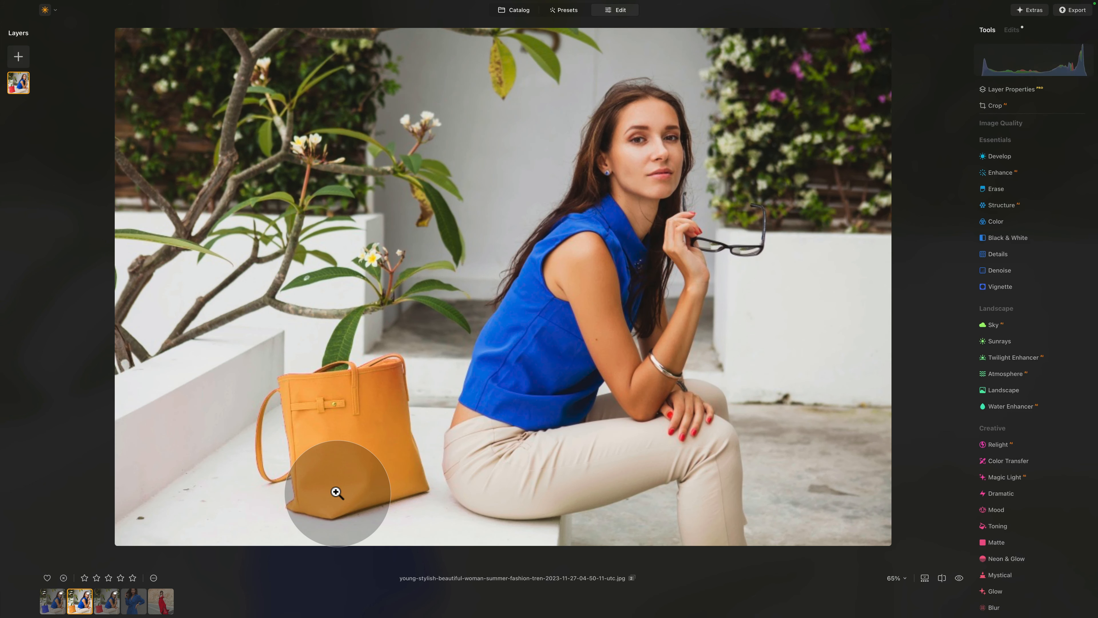
key("Left")
key("Left")
key("Right")
key("Right")
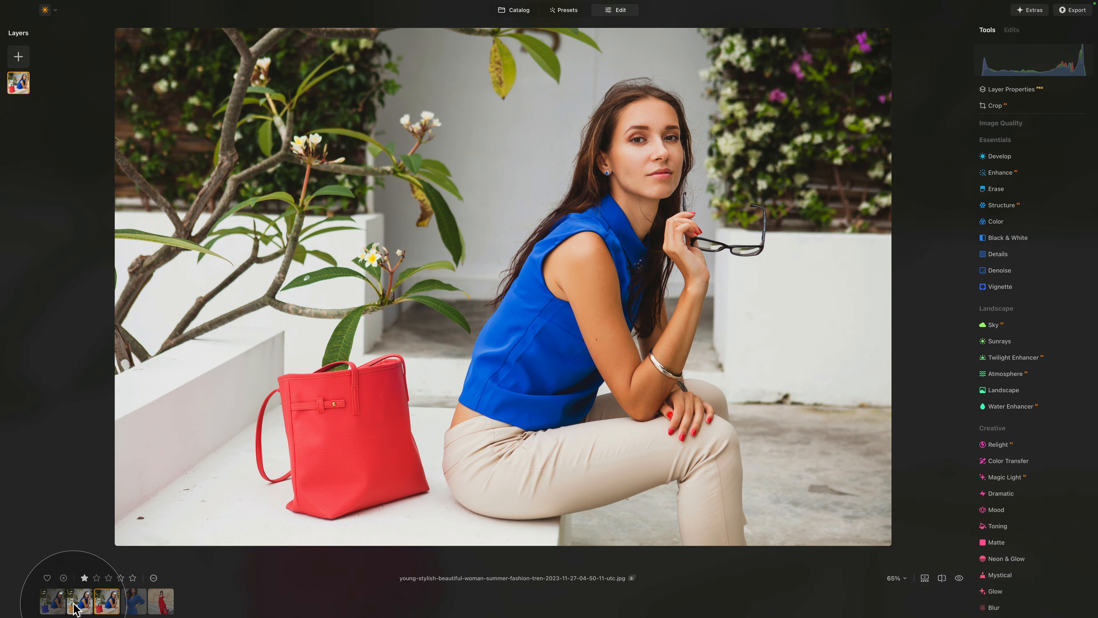
key("Left")
left_click(52, 601)
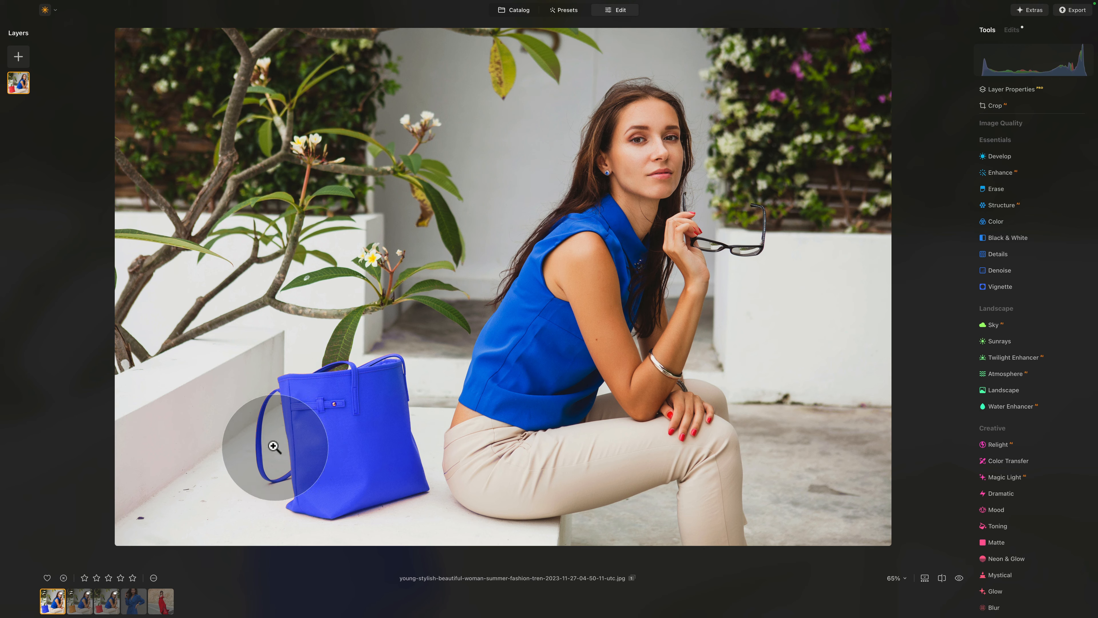
- On the photo of the woman in the blue dress, brush a Color tool mask over the front of the dress
left_click(134, 602)
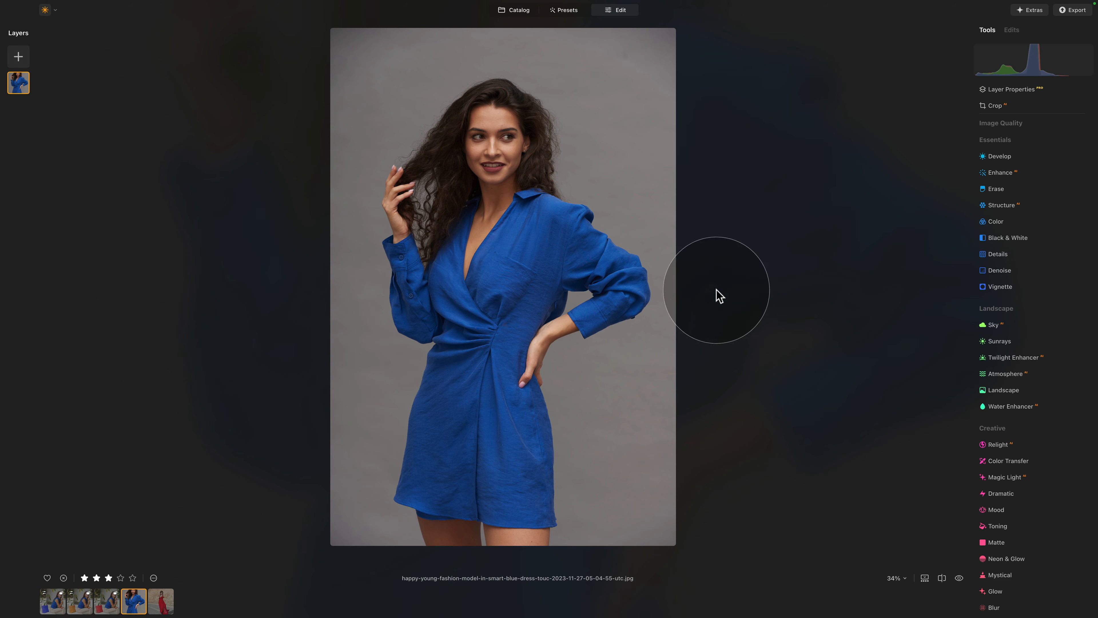
left_click(994, 221)
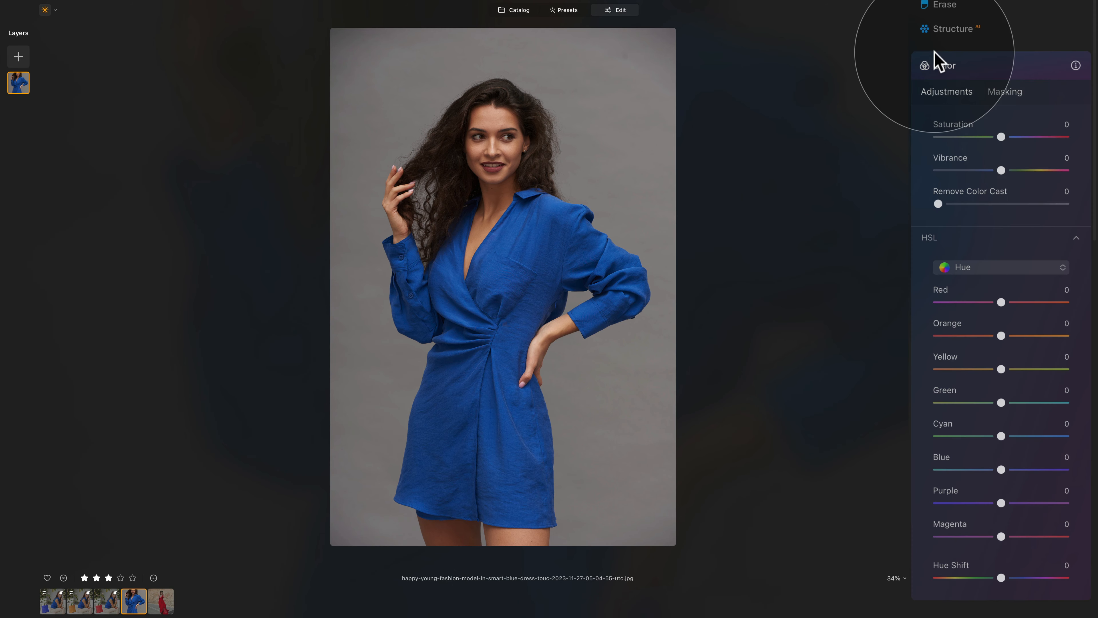
left_click(998, 56)
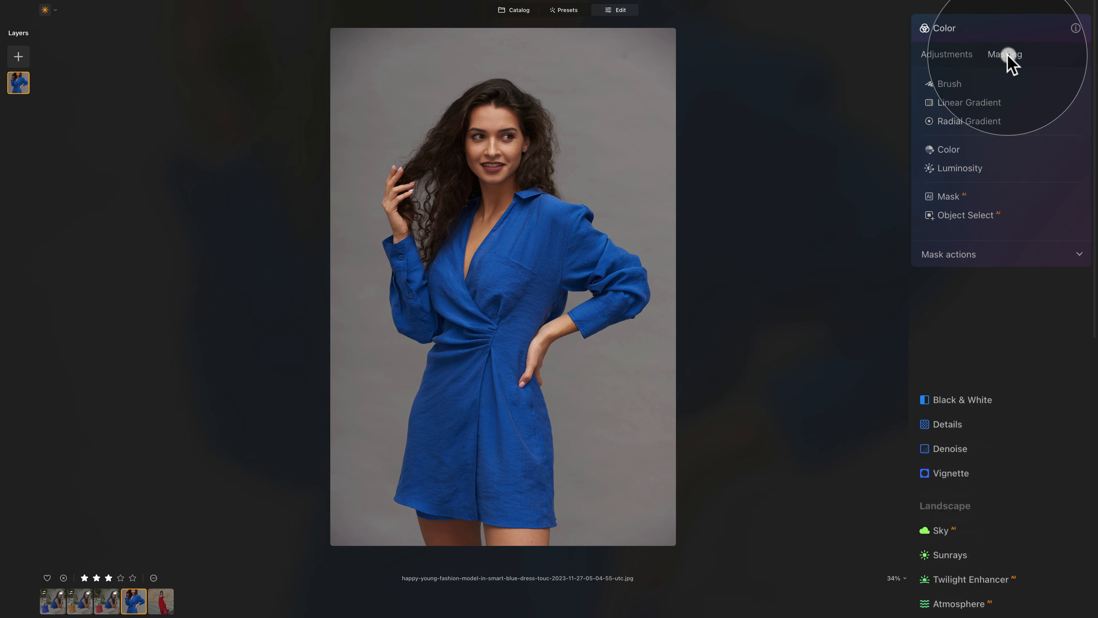
left_click(958, 84)
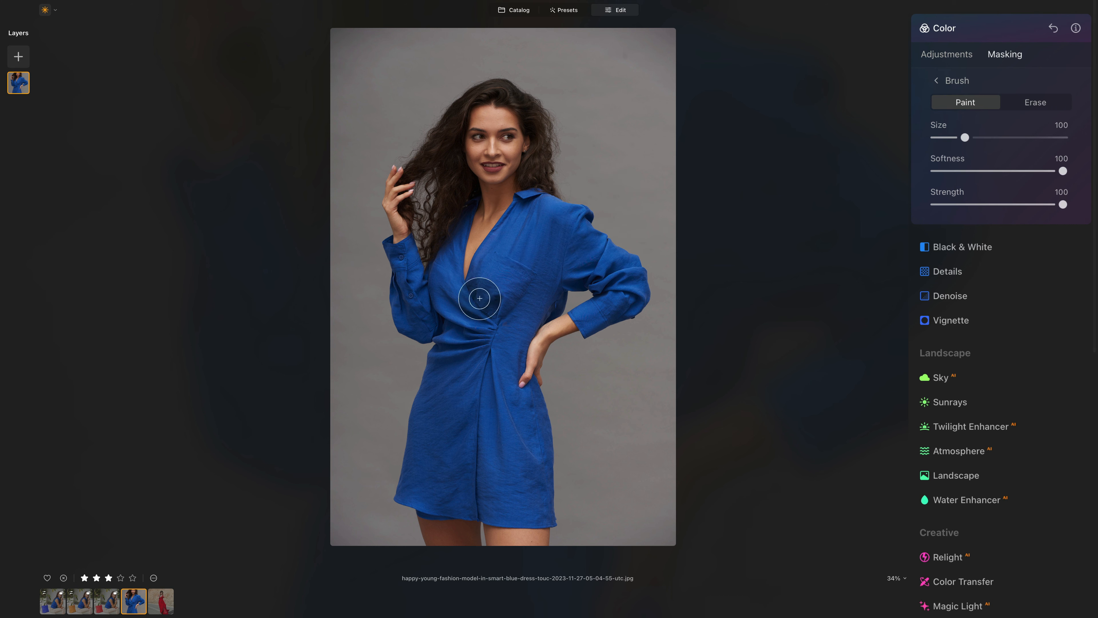
mouse_move(519, 242)
left_mouse_down()
mouse_move(490, 361)
mouse_move(483, 470)
mouse_move(522, 385)
mouse_move(535, 263)
mouse_move(550, 246)
left_mouse_up()
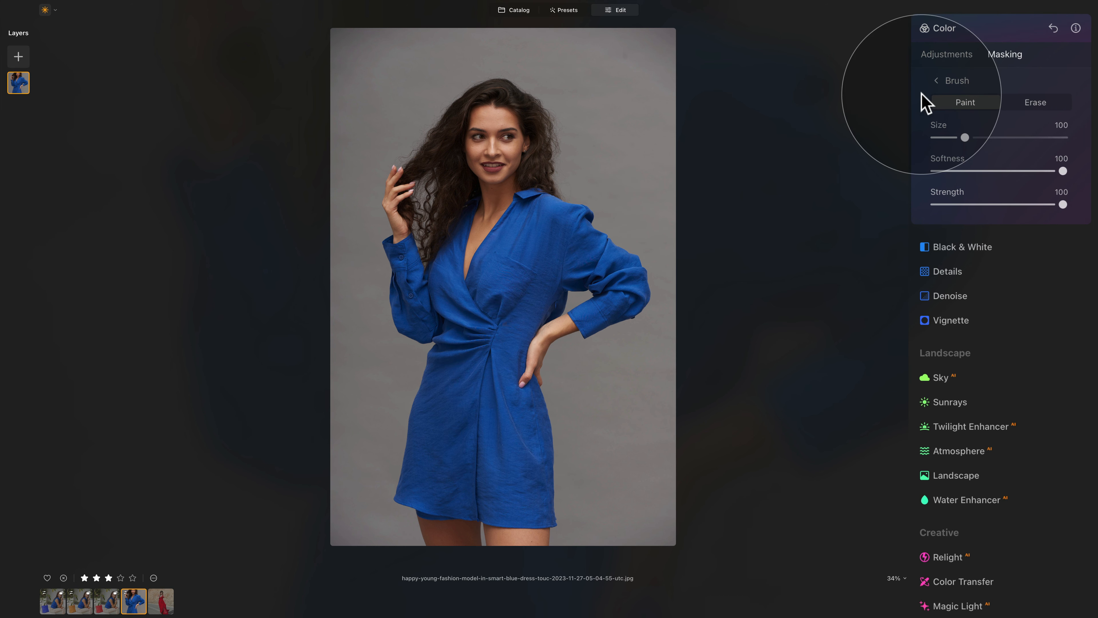
- Set the Color tool's Hue Shift to -56 for the brushed dress area and return to the list of mask types
left_click(970, 60)
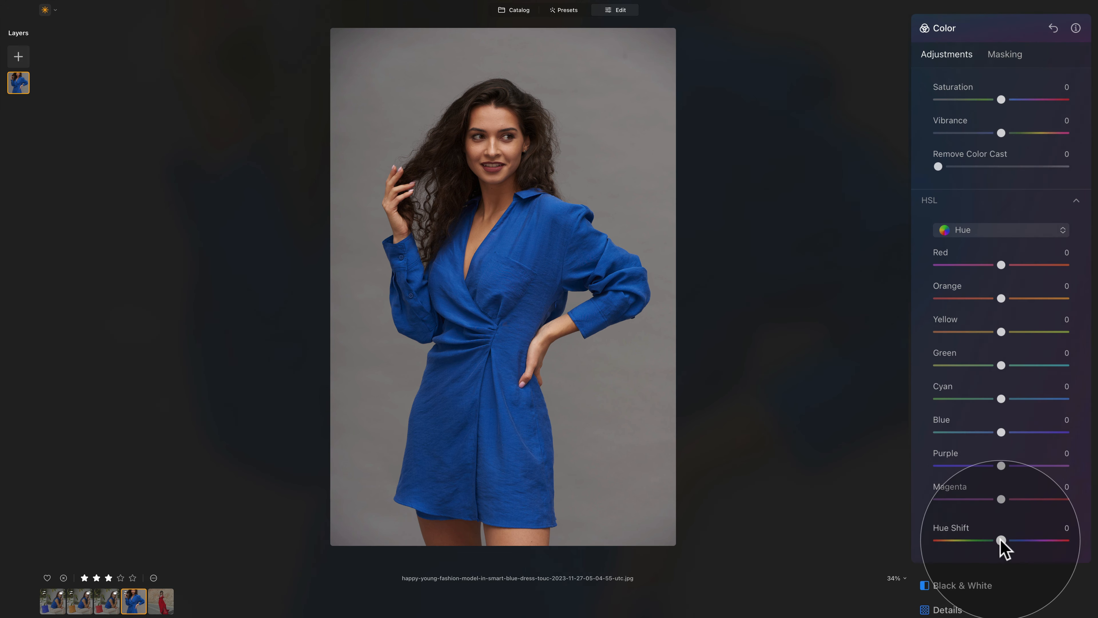
mouse_move(1002, 541)
left_mouse_down()
mouse_move(973, 541)
mouse_move(981, 541)
left_mouse_up()
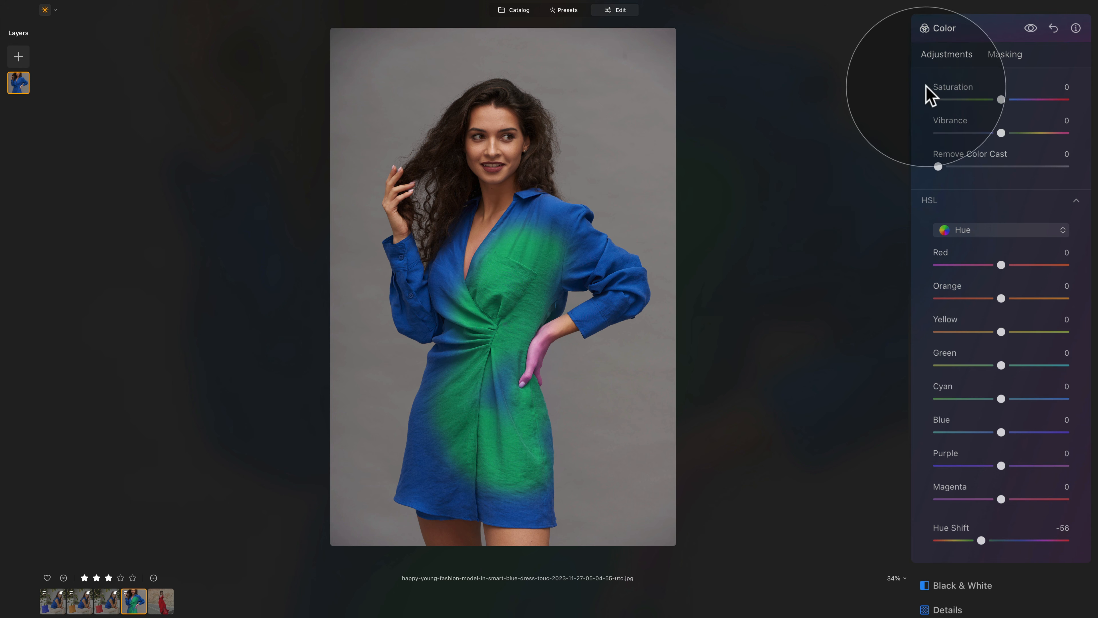
left_click(1002, 55)
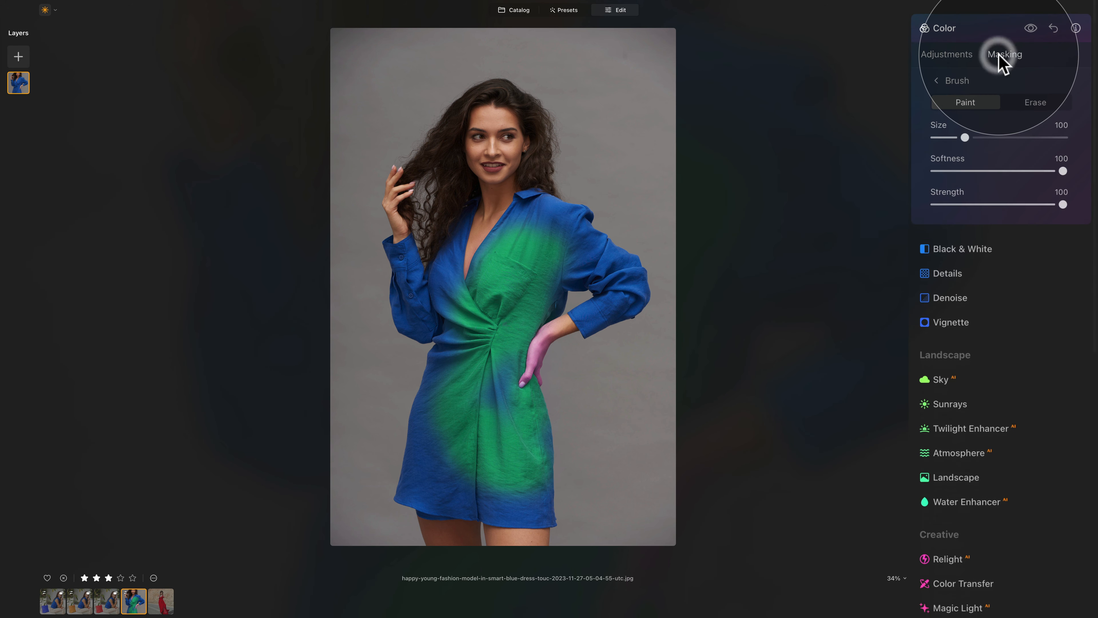
left_click(956, 81)
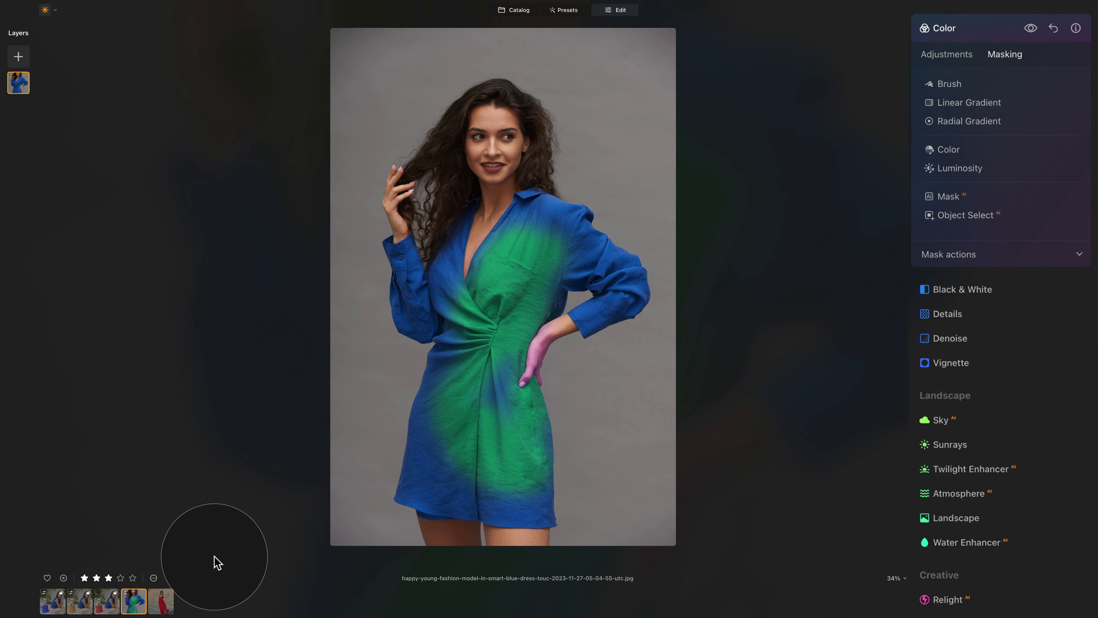
- Revert all adjustments on the blue-dress photo
right_click(134, 601)
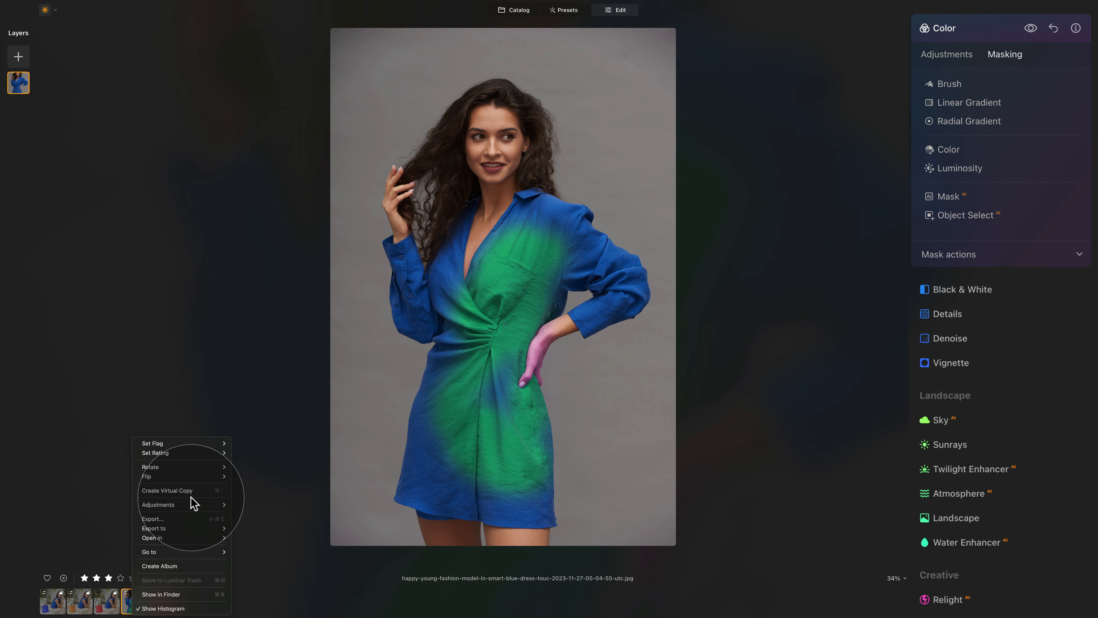
mouse_move(193, 504)
left_click(262, 543)
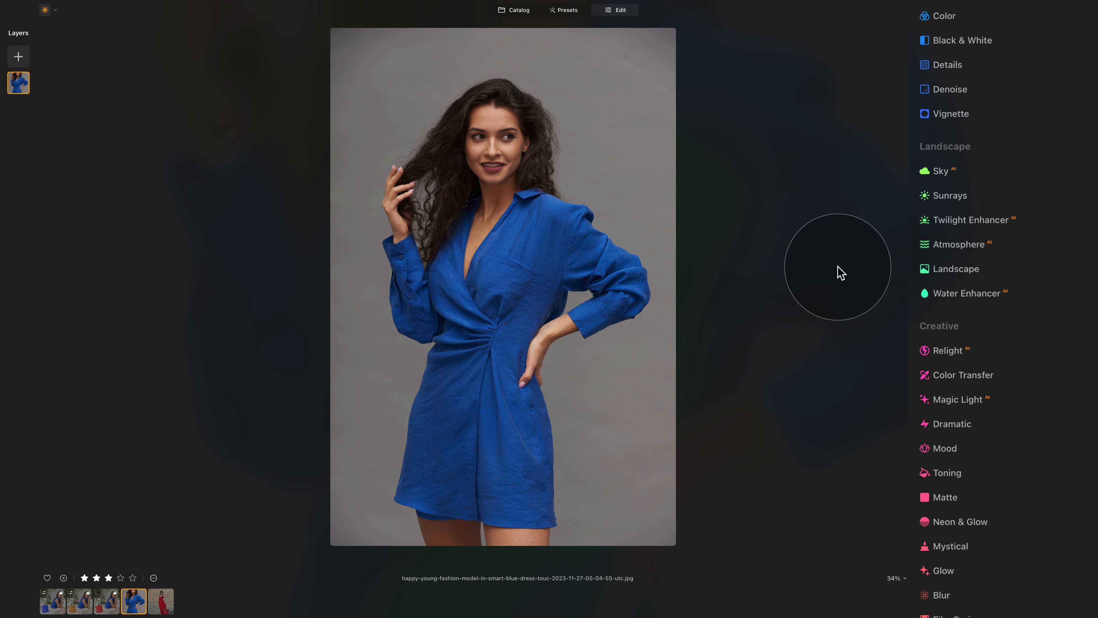
- Set the Color tool's Hue Shift to -30 for the whole blue-dress photo
left_click(943, 16)
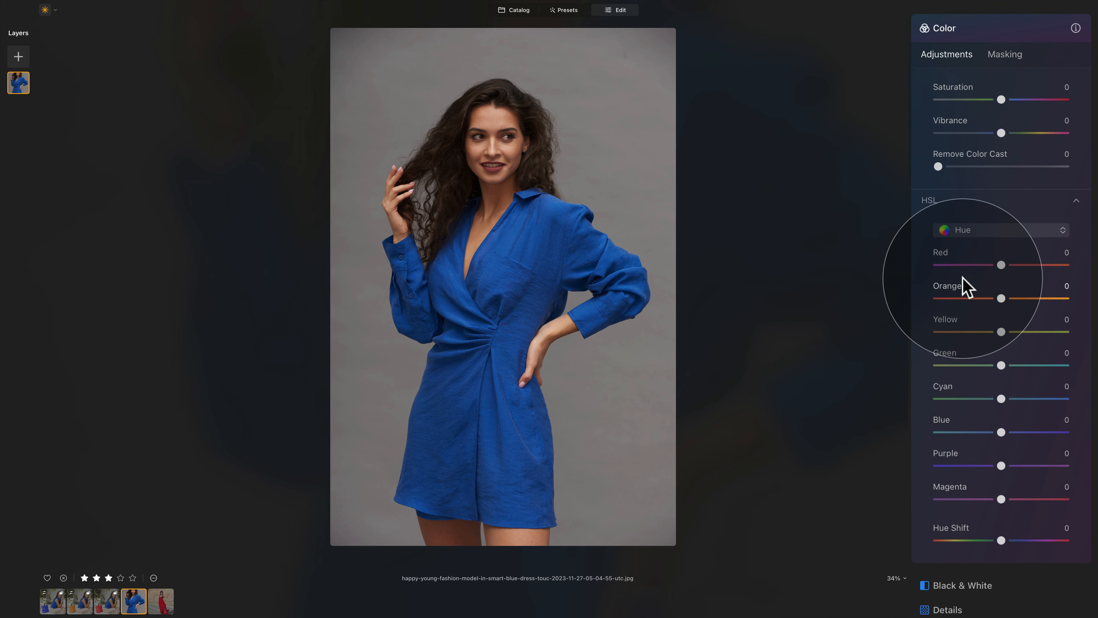
scroll(964, 286, "down", 2)
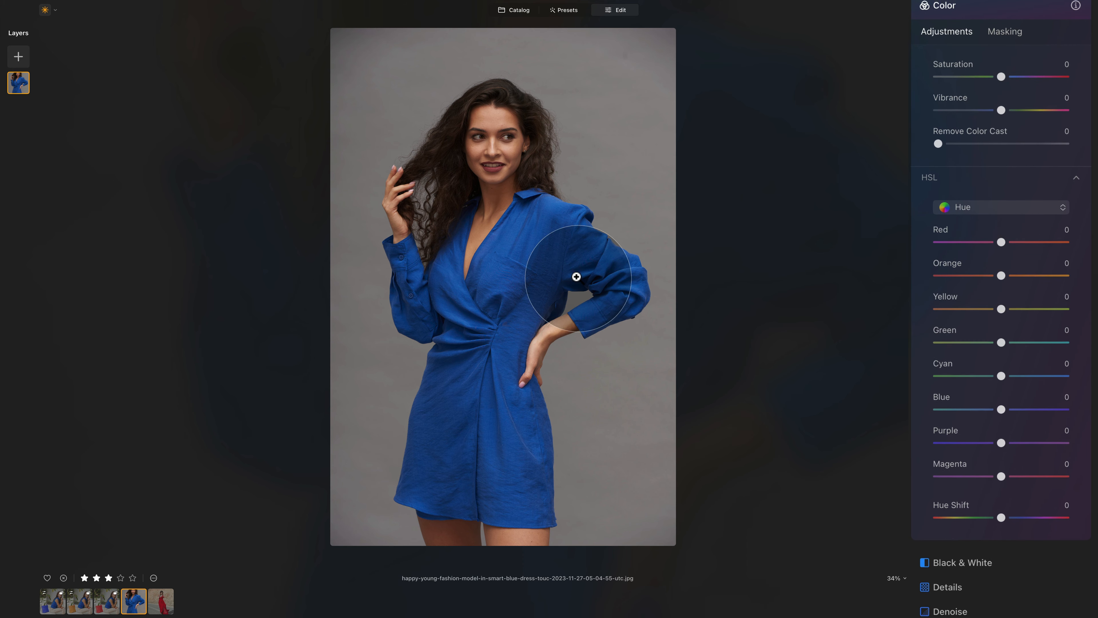
left_click_drag(1001, 540, 991, 538)
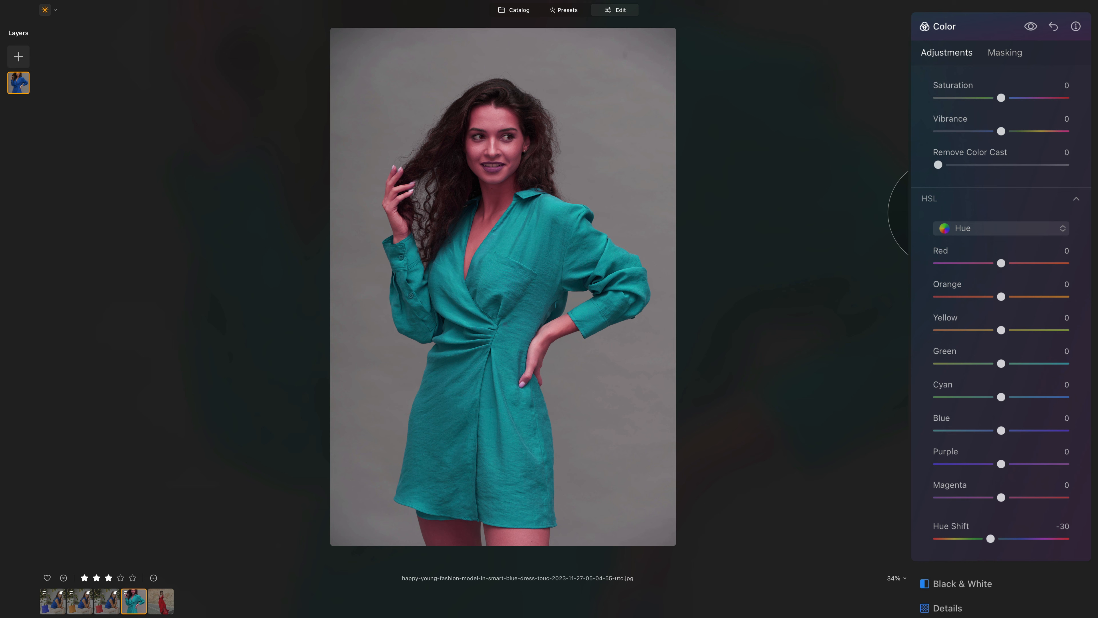
- Add a Color mask to the hue adjustment by sampling the dress colour at several spots on the skirt
left_click(1003, 54)
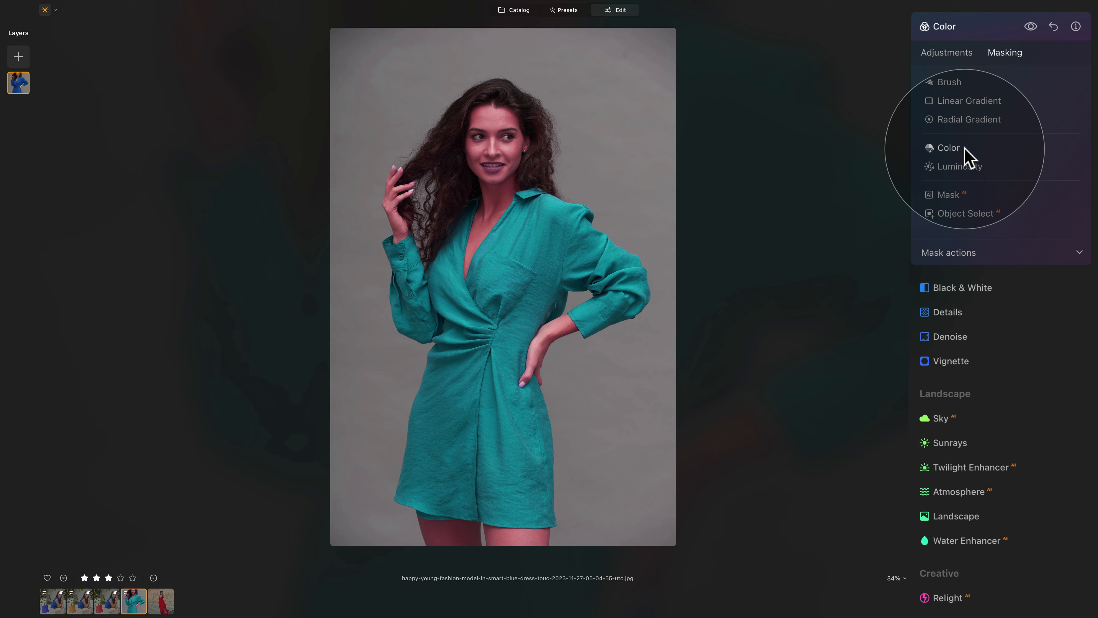
left_click(952, 148)
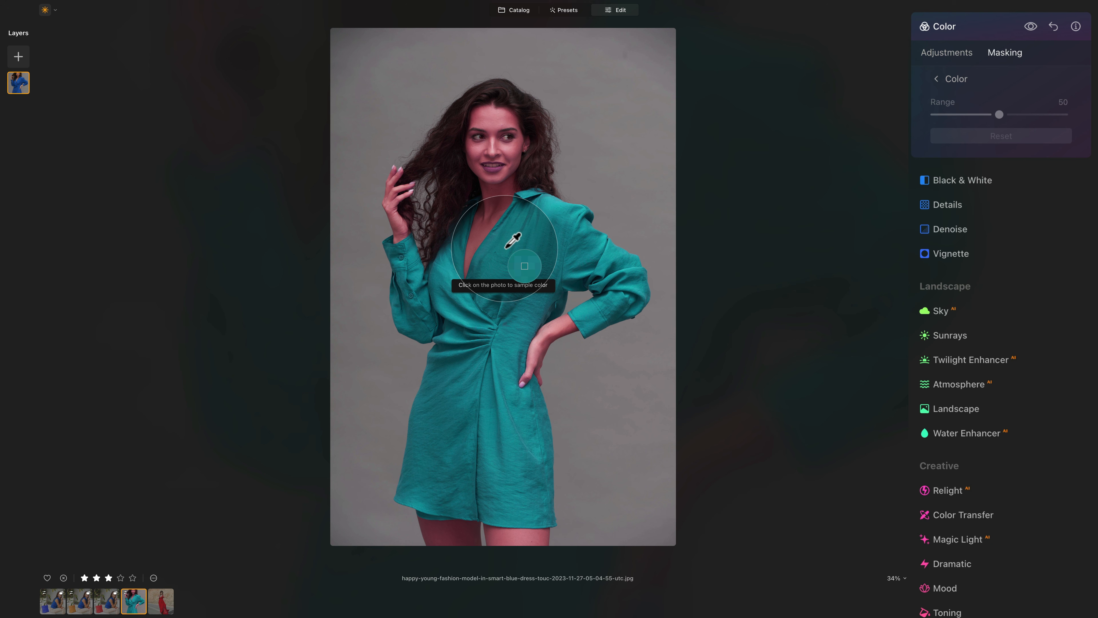
left_click(491, 435)
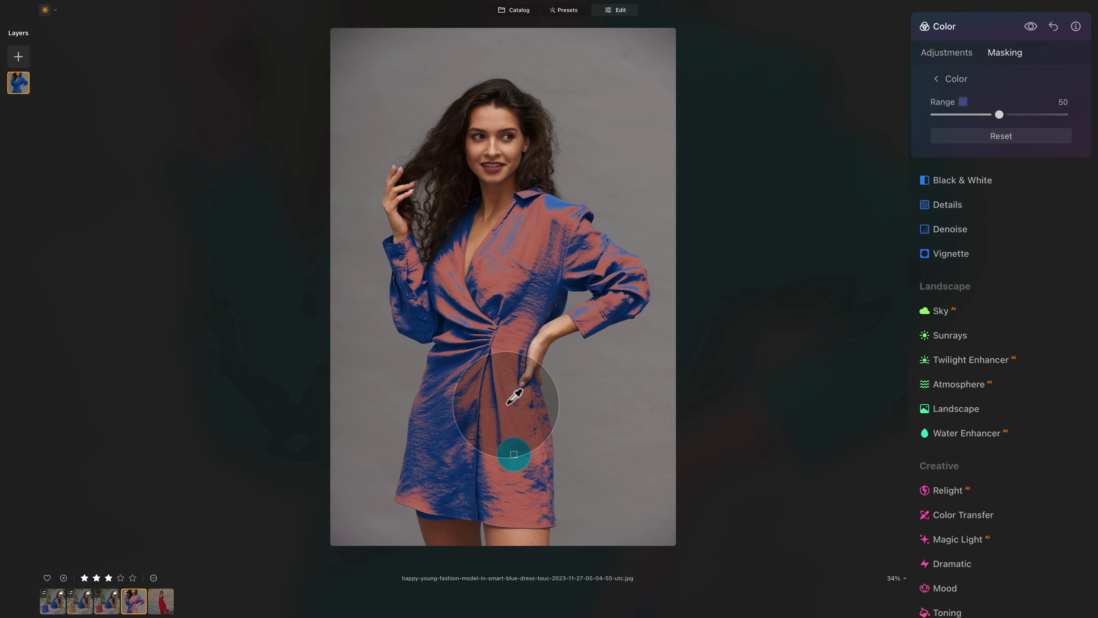
left_click(462, 422)
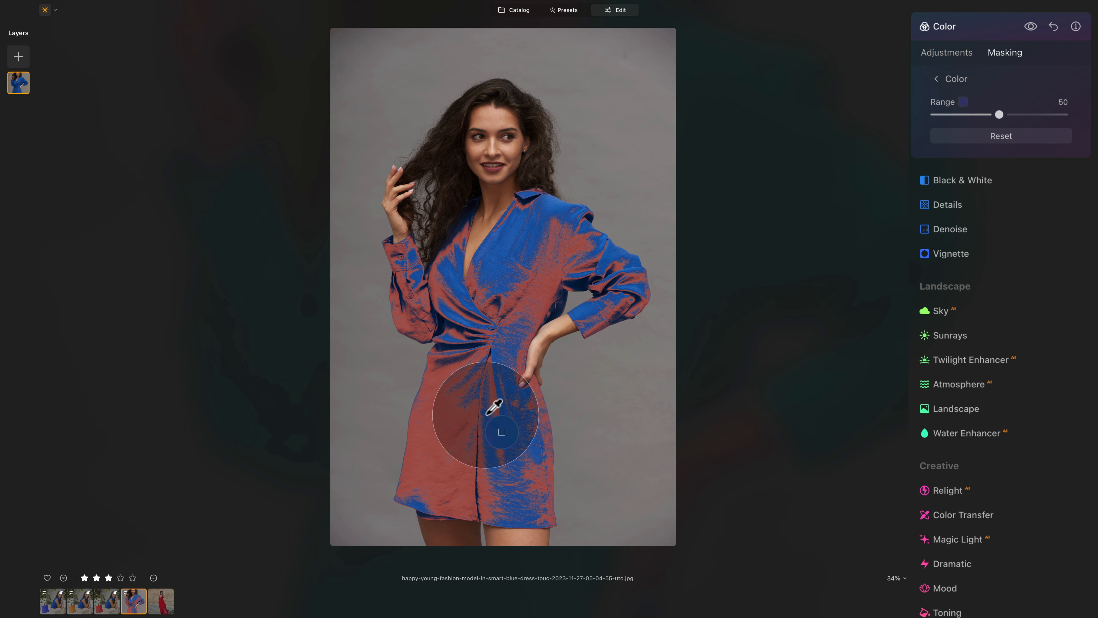
left_click(504, 433)
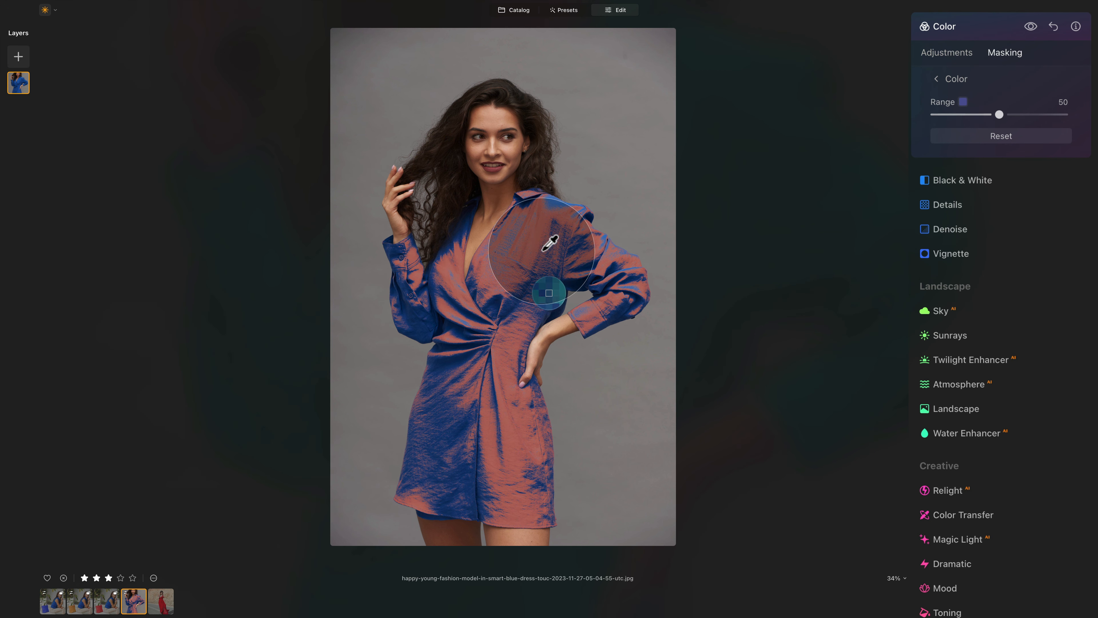
- Sample more spots on the bodice and skirt for the Color mask, testing Range 98 and returning it to 50
left_click(564, 304)
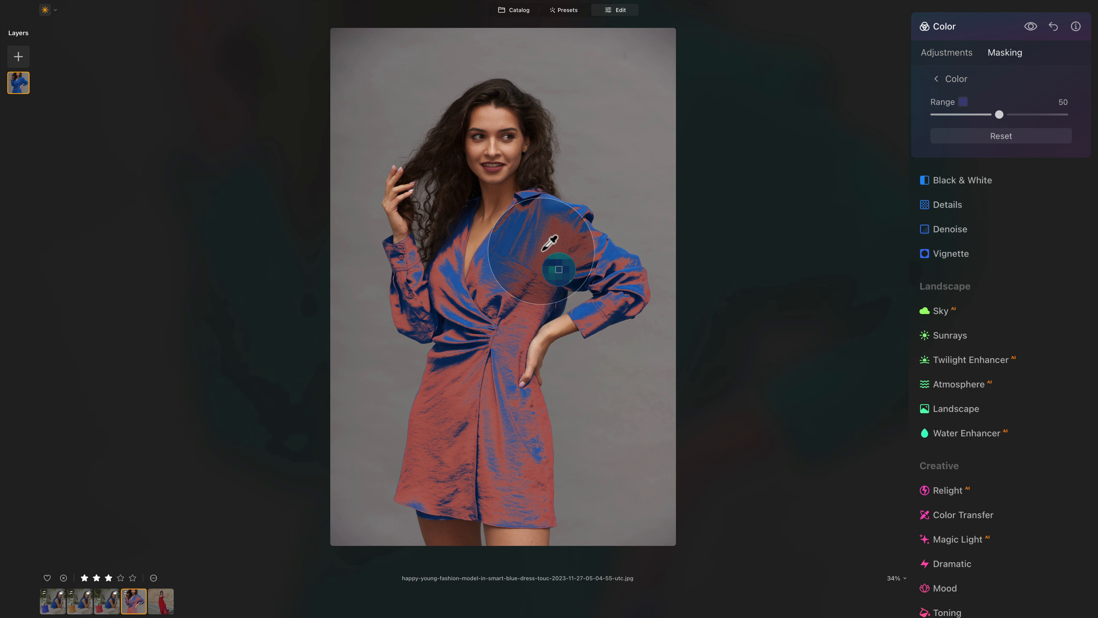
left_click(514, 385)
left_click(448, 424)
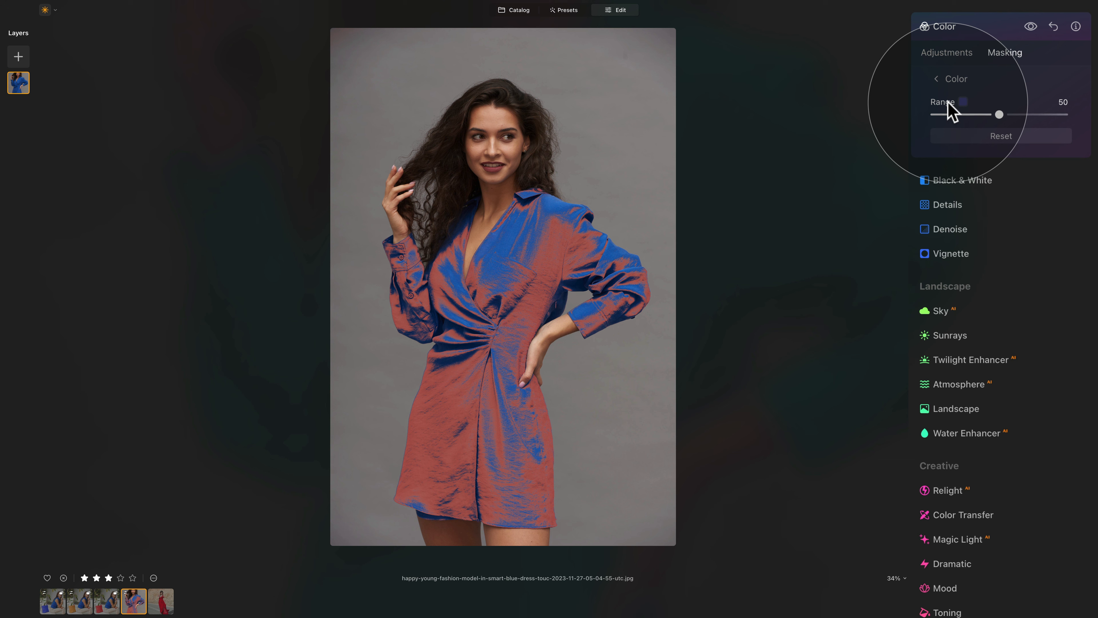
left_click_drag(998, 114, 1061, 115)
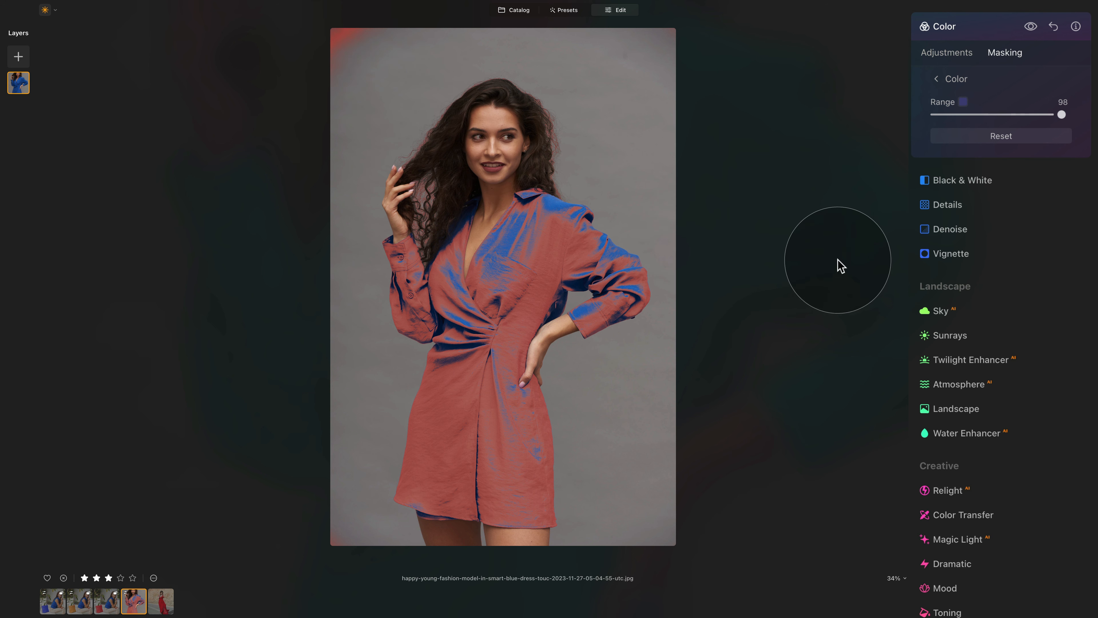
left_click_drag(1060, 115, 996, 119)
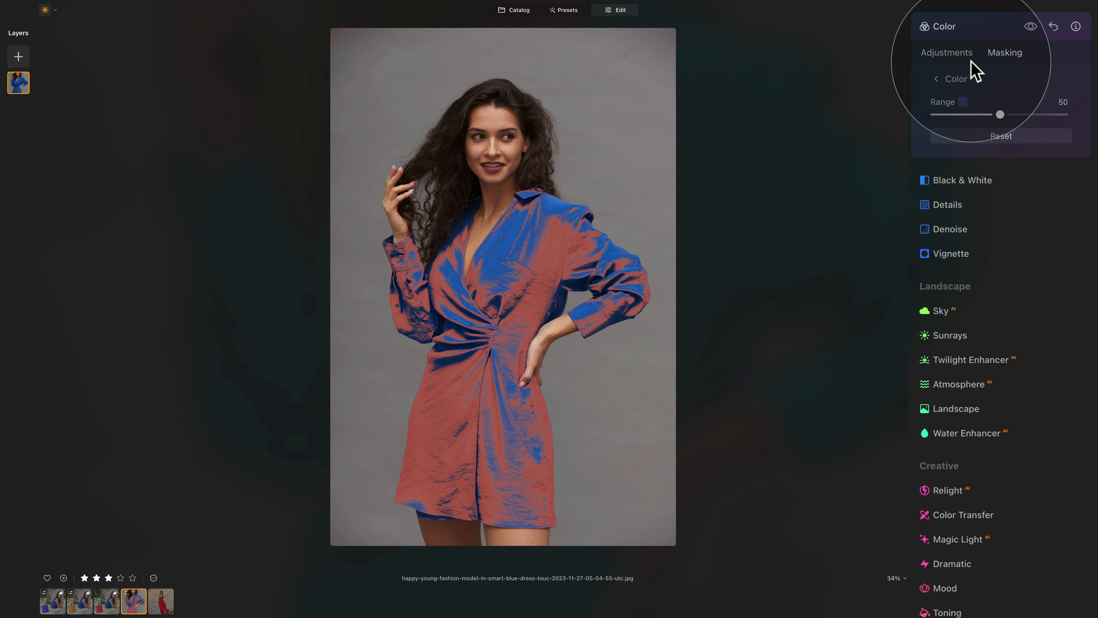
left_click(949, 53)
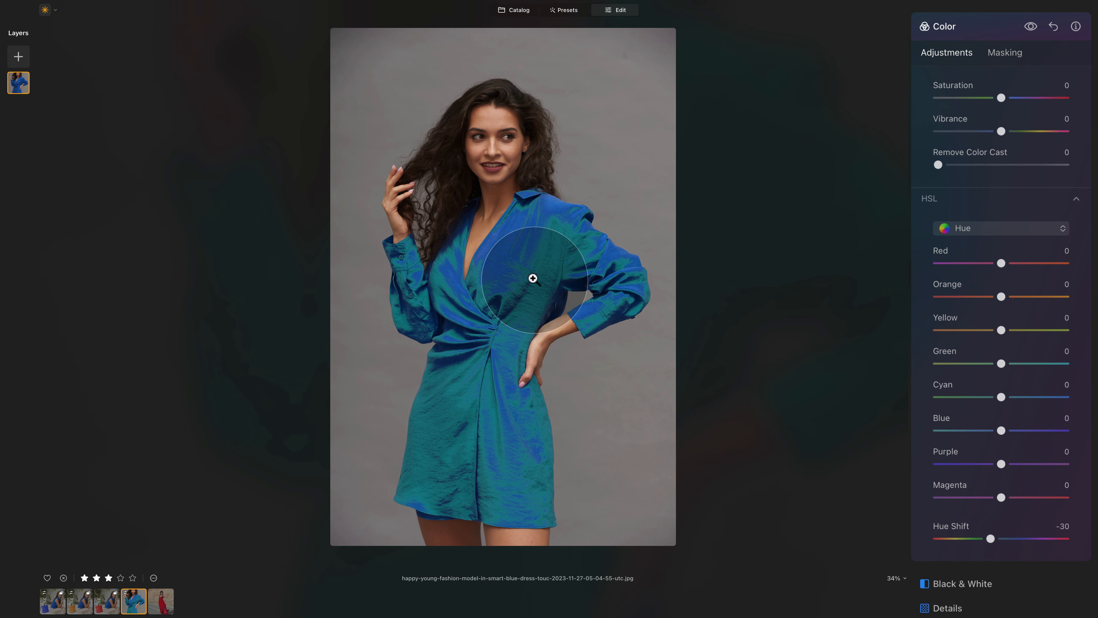
- Extend the Color mask with two more colour samples, one on the dress's chest and one on the shoulder beside the collar
left_click(1008, 54)
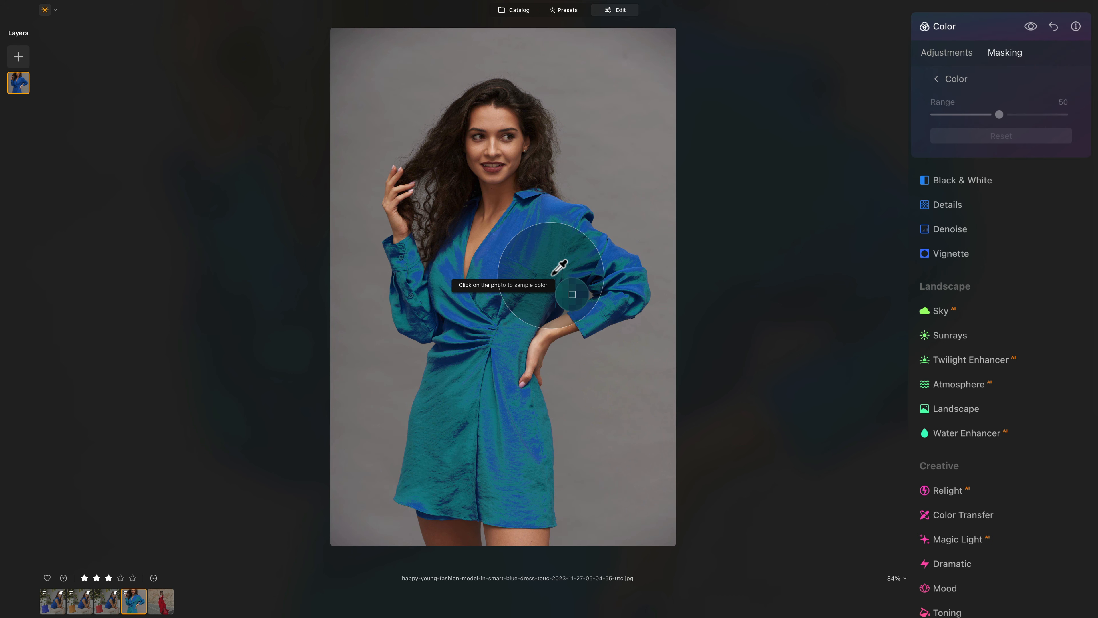
left_click(508, 240)
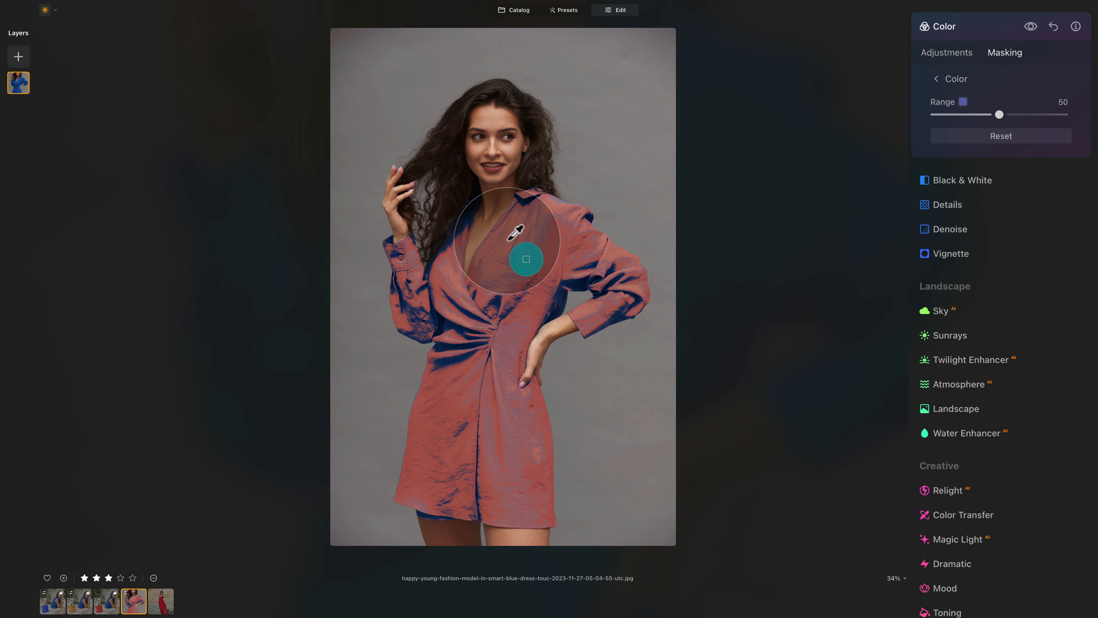
left_click(939, 53)
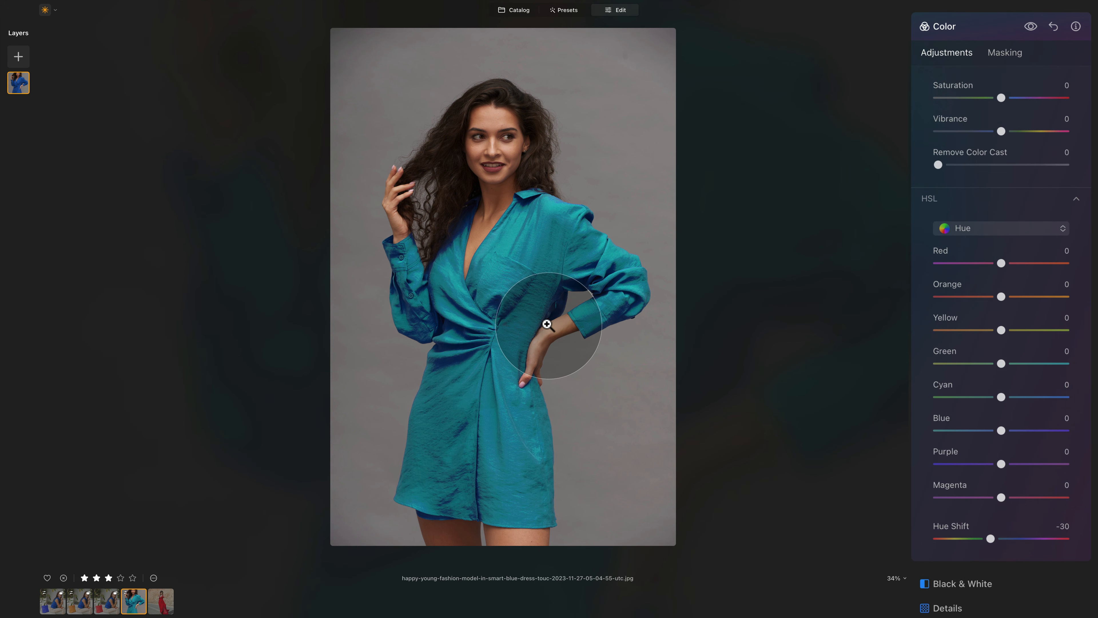
left_click(1009, 53)
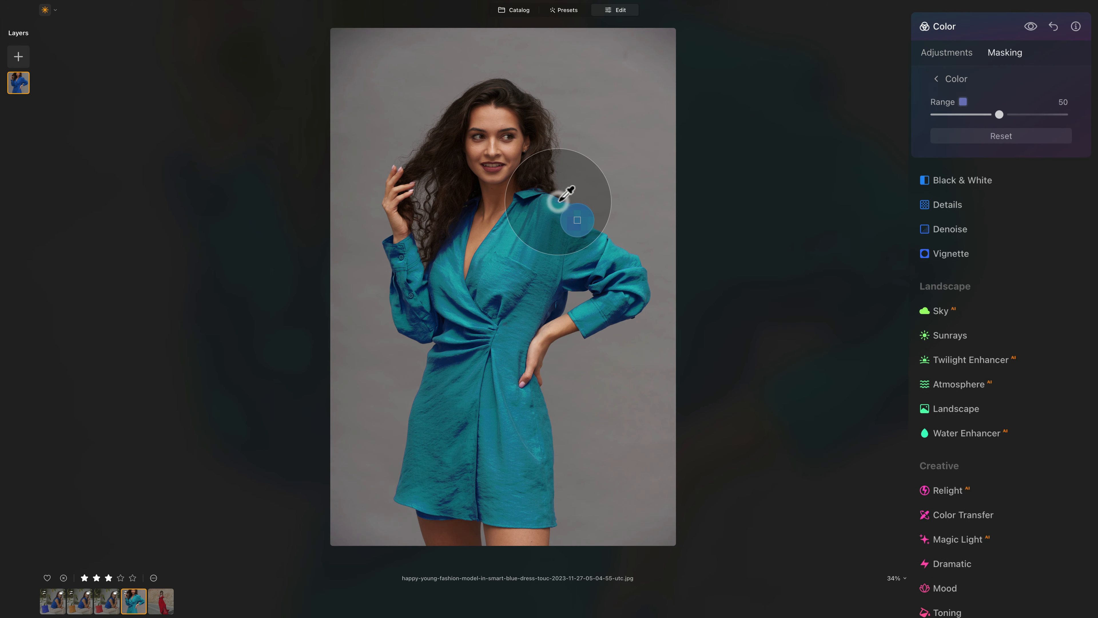
left_click(560, 201)
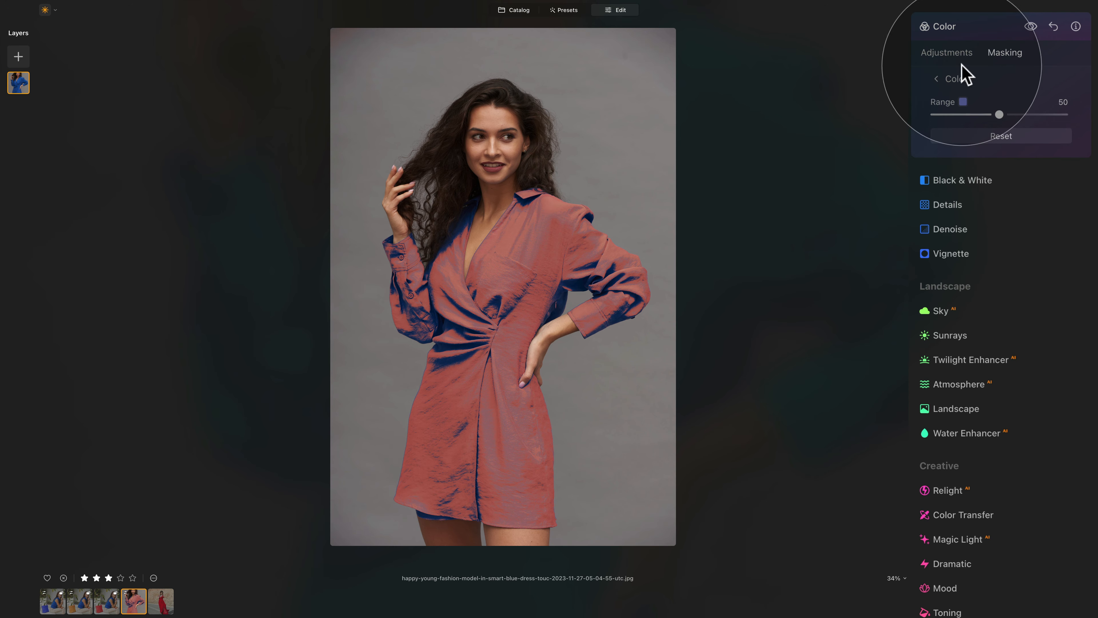
left_click(942, 53)
- Sample the dark fabric beside the hair for the Color mask and set the Range to 30
left_click(1005, 54)
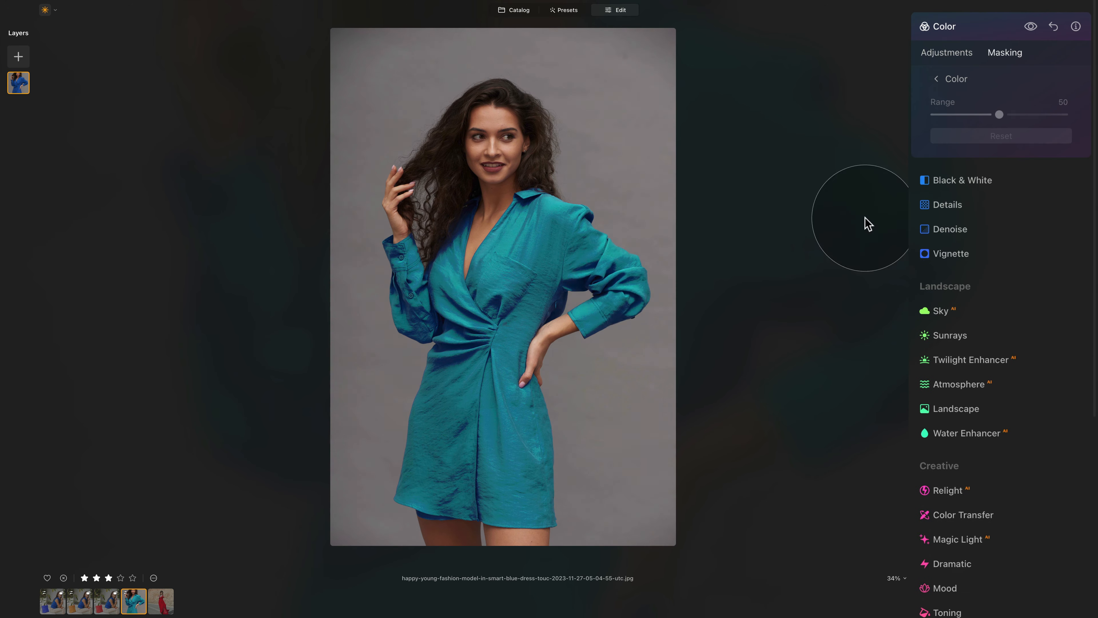
left_click(462, 230)
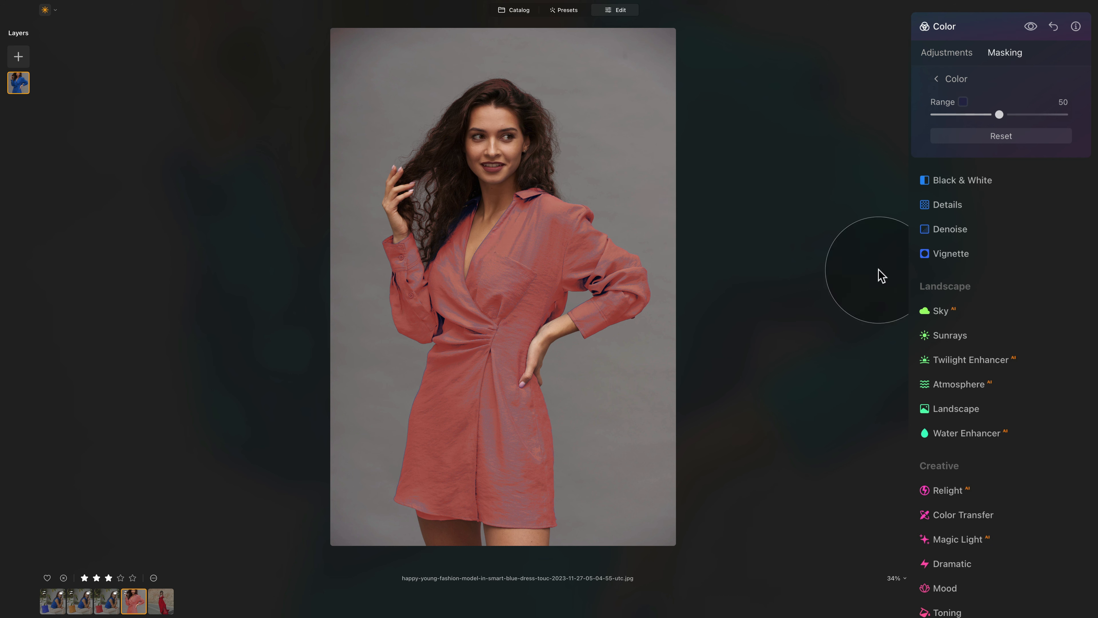
left_click_drag(998, 114, 974, 114)
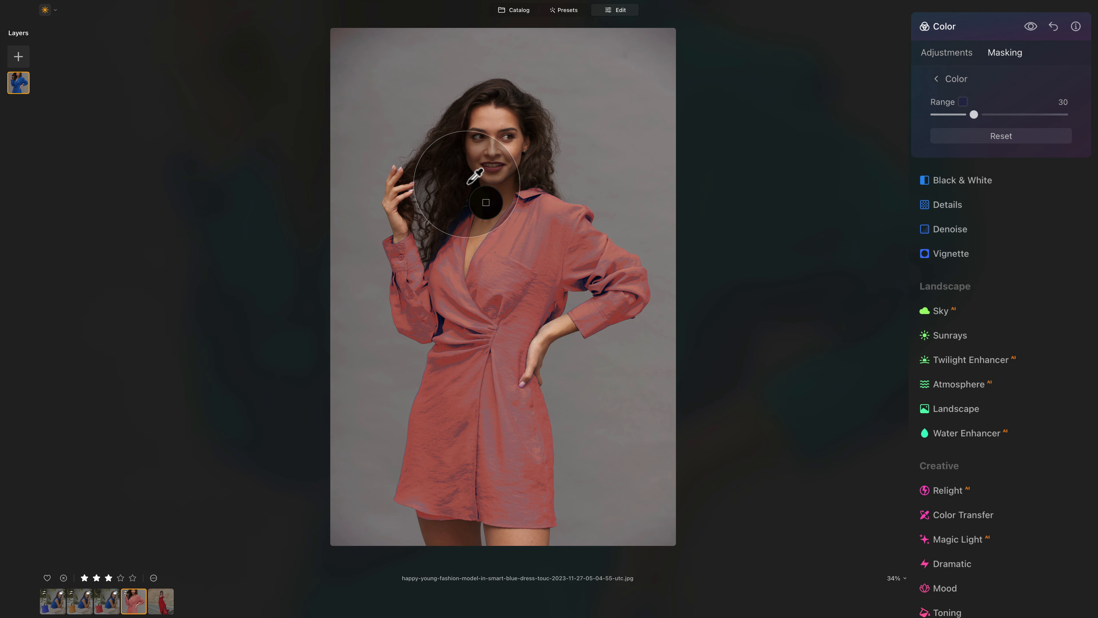
left_click(955, 55)
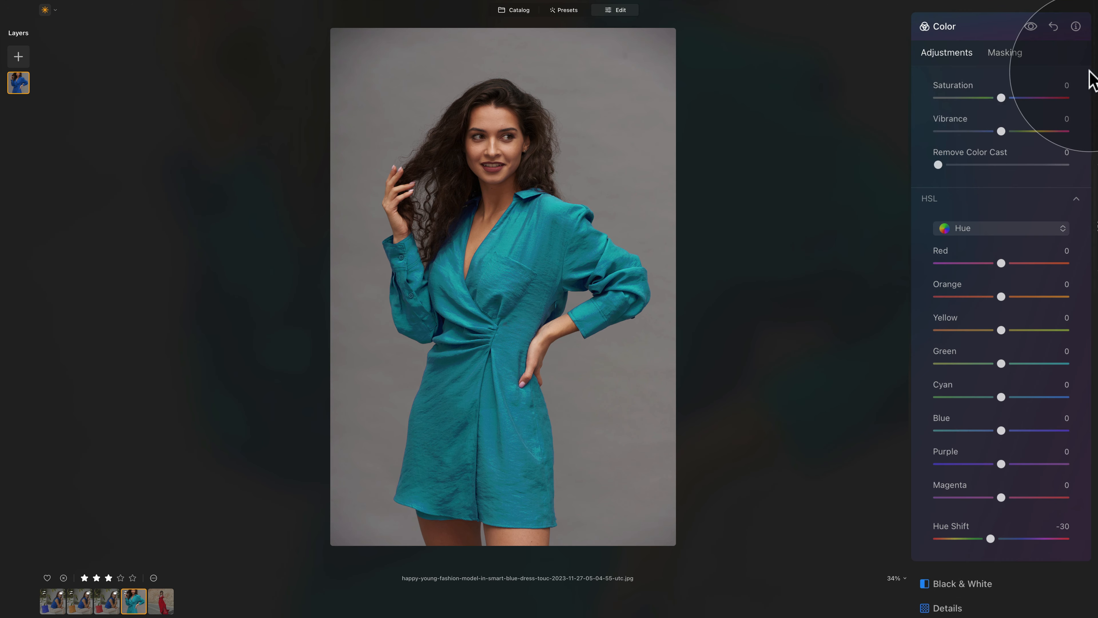
- Add another Color mask sample from the middle of the skirt
left_click(1008, 53)
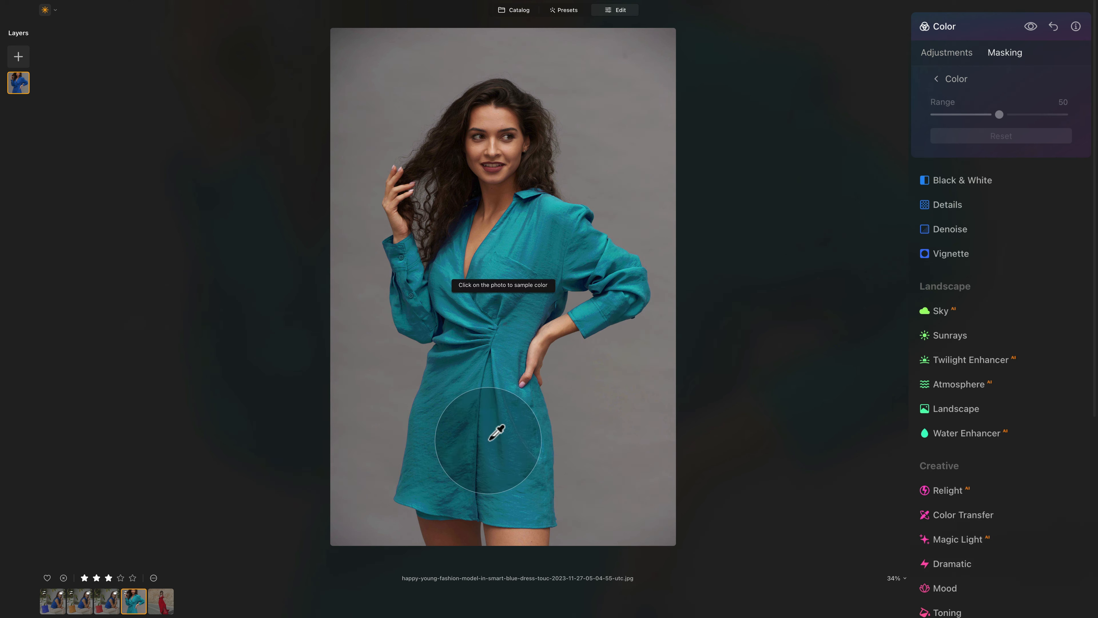
left_click(464, 427)
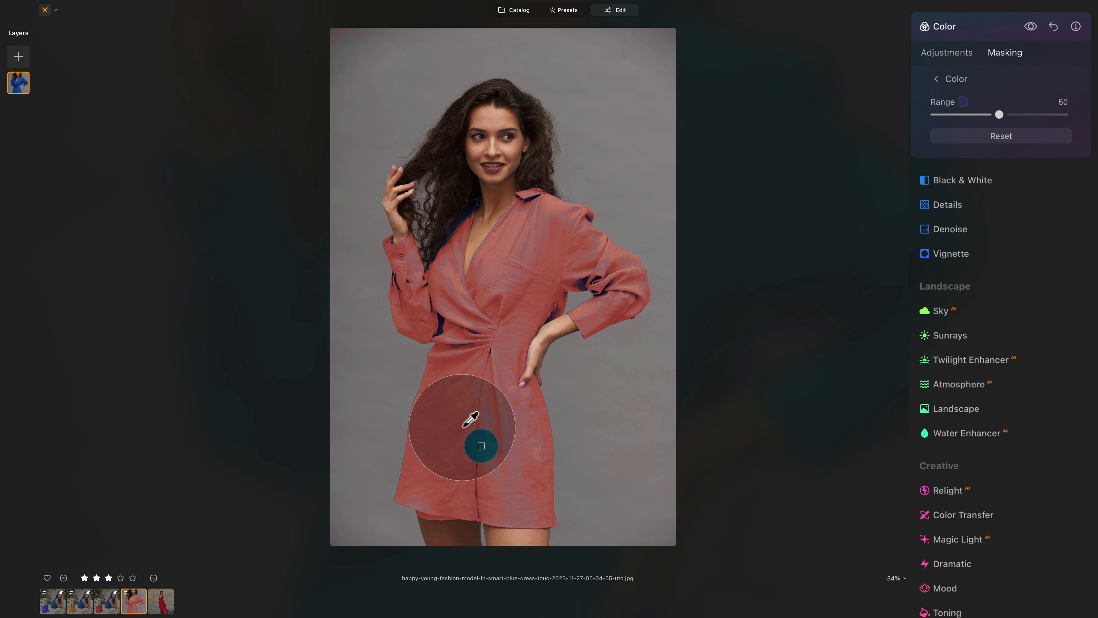
left_click(954, 64)
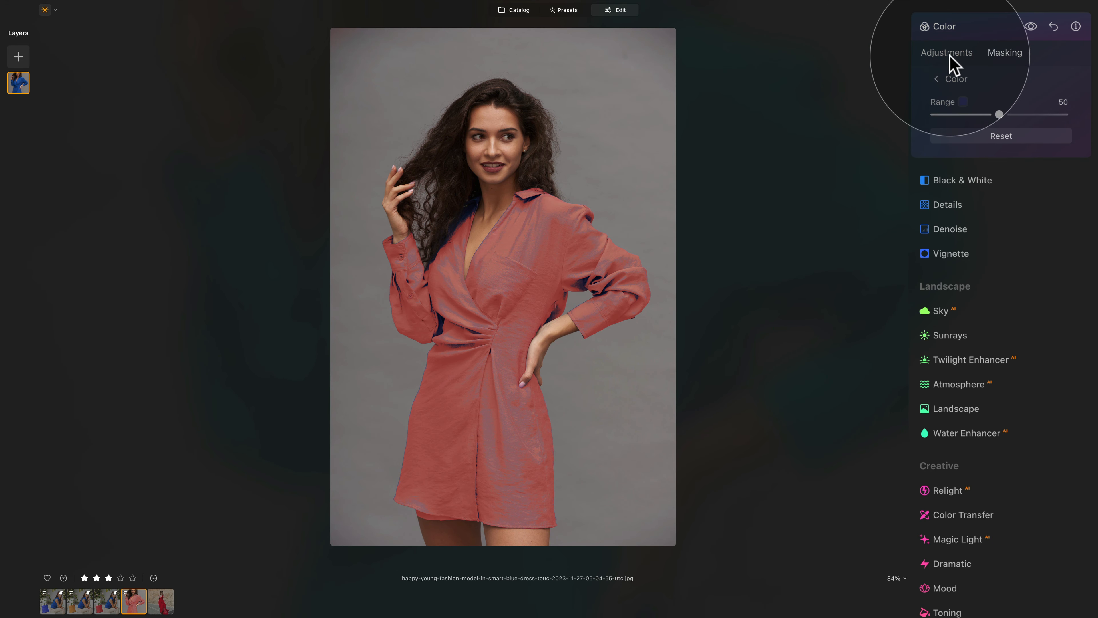
- Extend the Color mask by sampling the upper sleeve above the bent elbow and the gathered fabric at the shoulder
left_click(1007, 53)
scroll(479, 268, "up", 3)
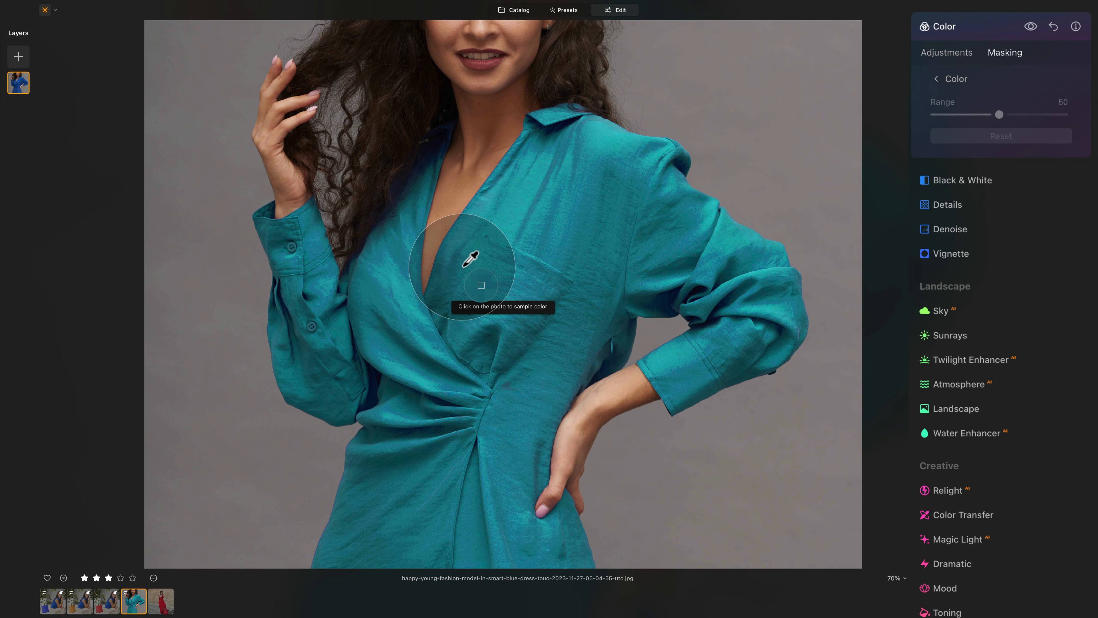
scroll(519, 273, "up", 1)
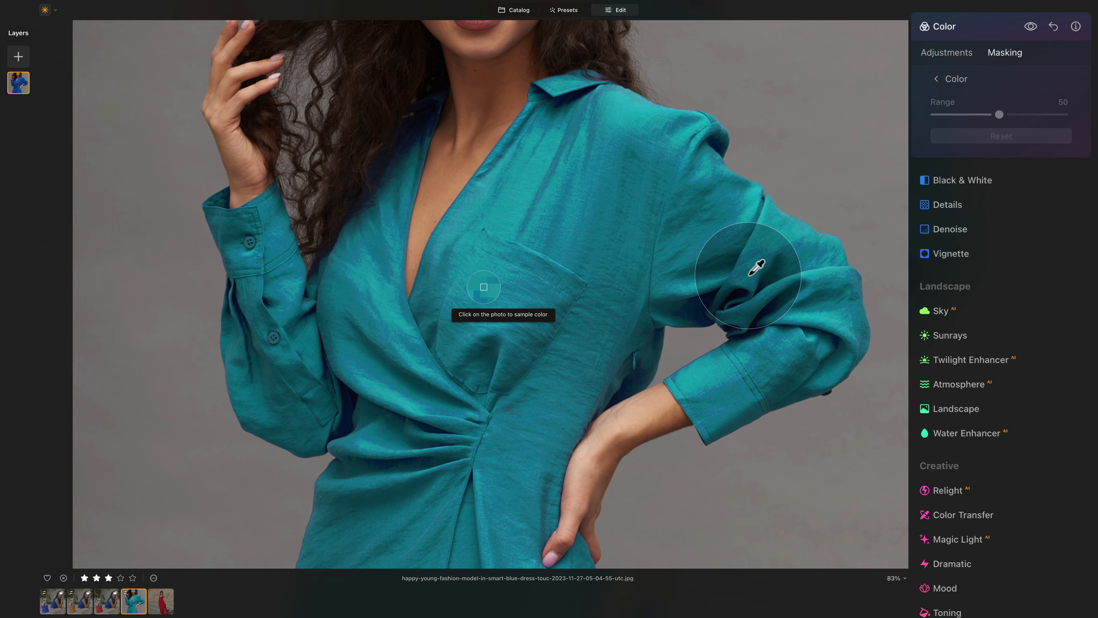
left_click(755, 254)
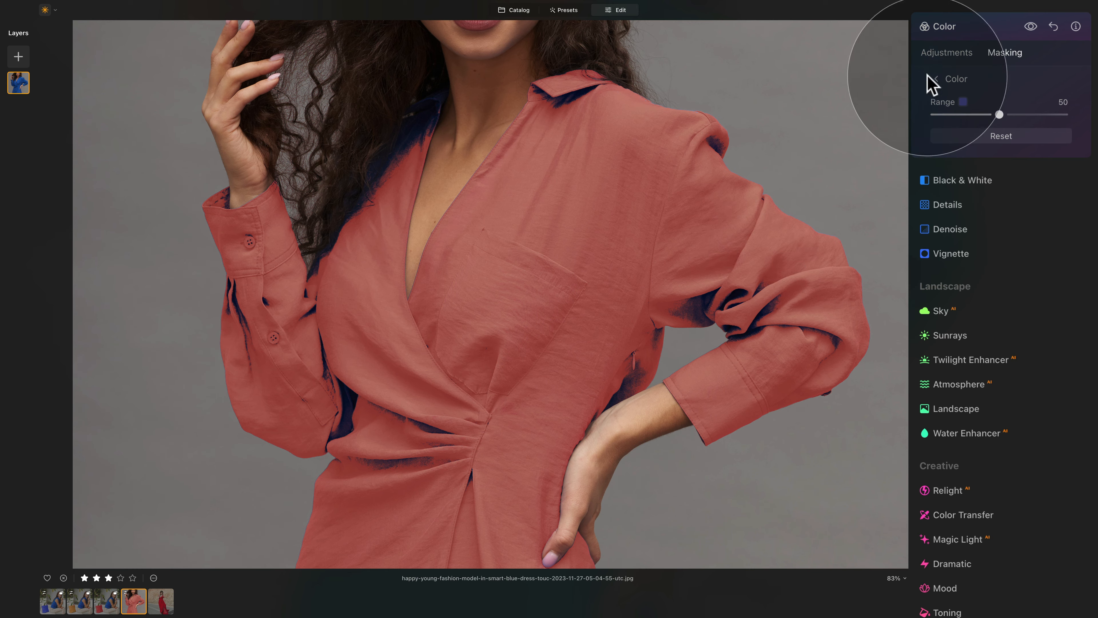
left_click(943, 52)
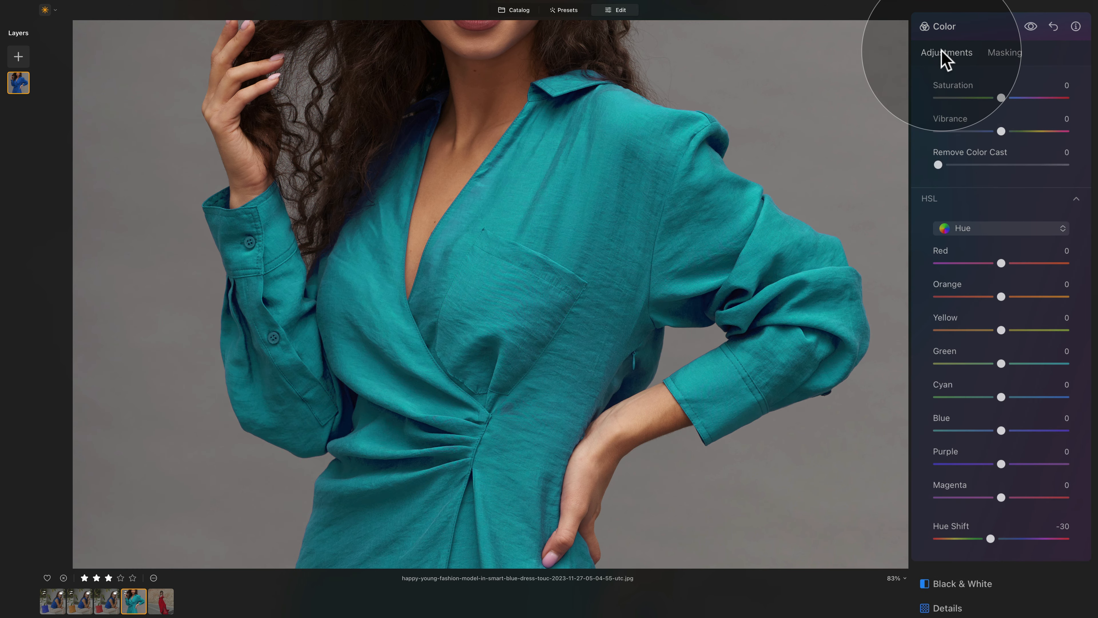
left_click(1016, 54)
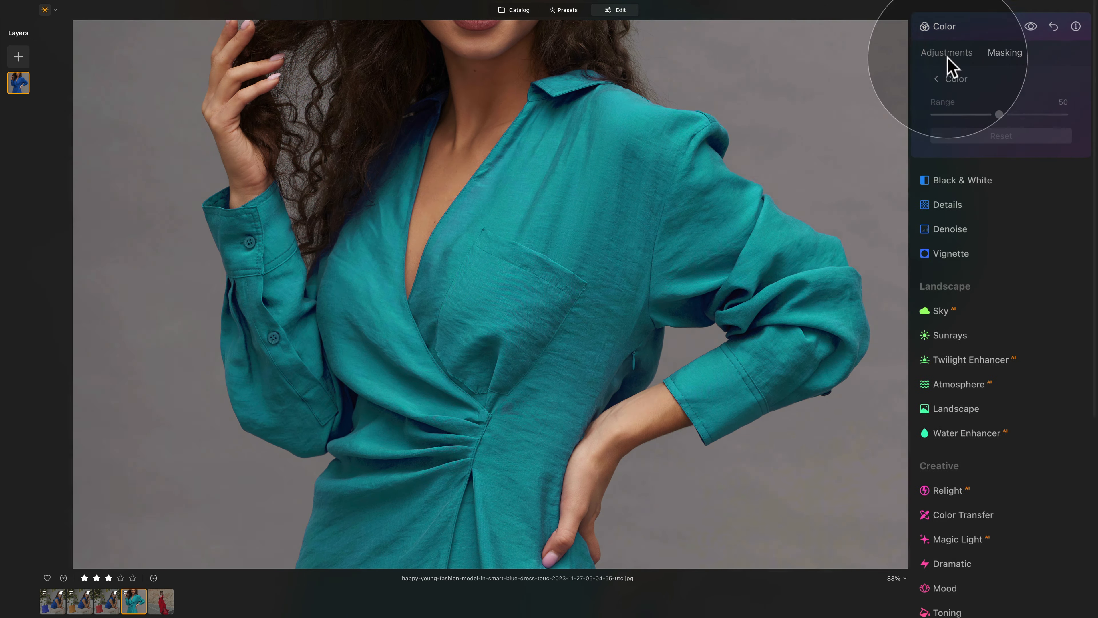
left_click(713, 117)
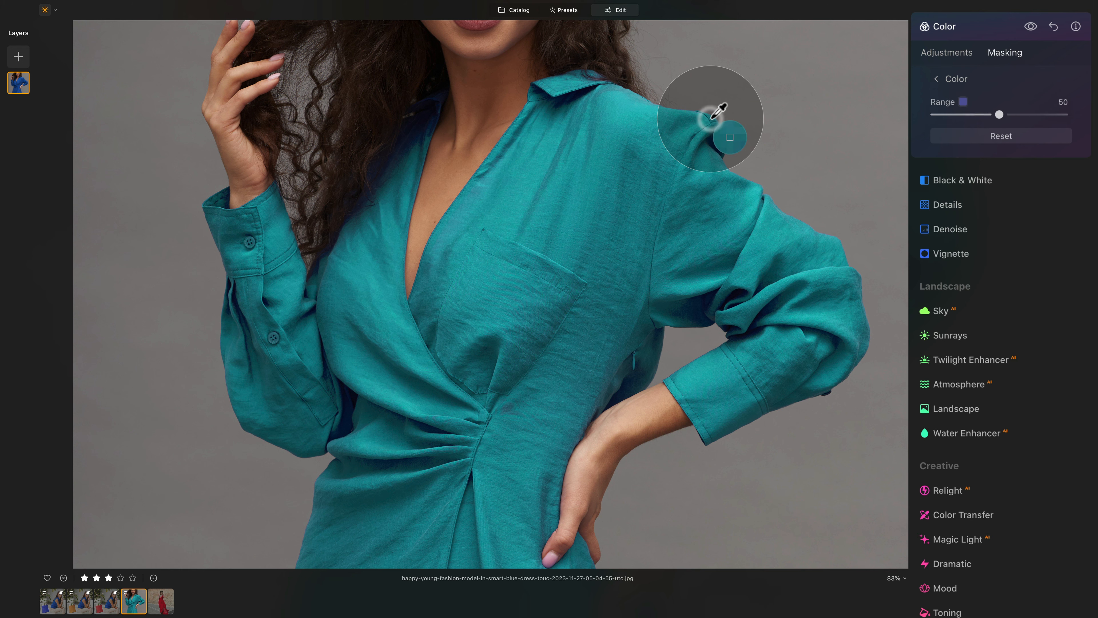
left_click(945, 55)
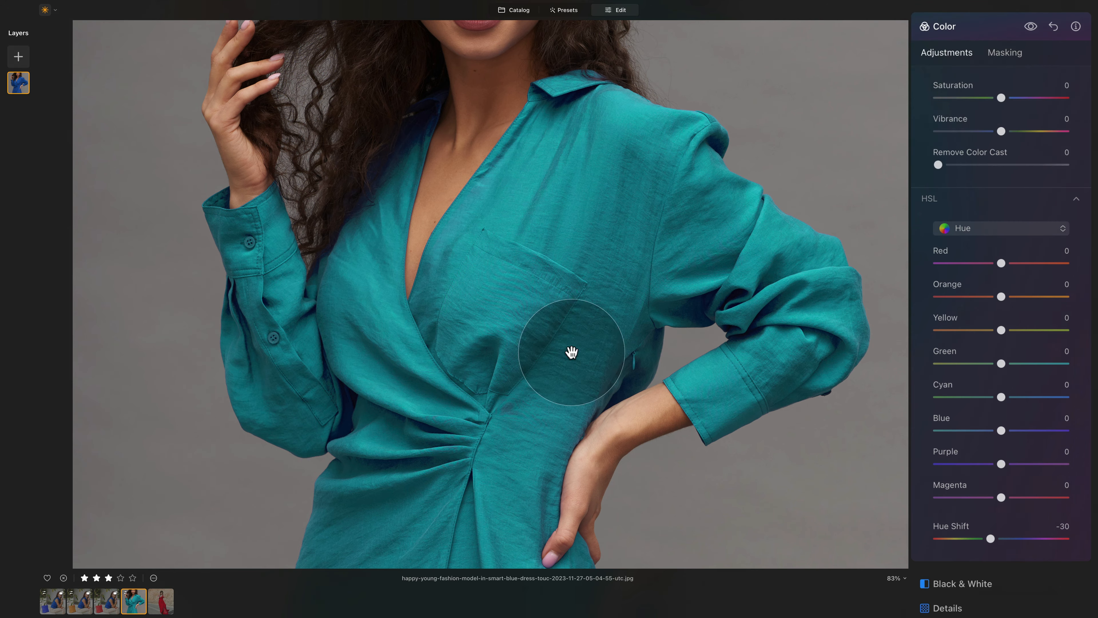
- Set the Color tool's Hue Shift to -86 for the masked dress
scroll(582, 348, "down", 5)
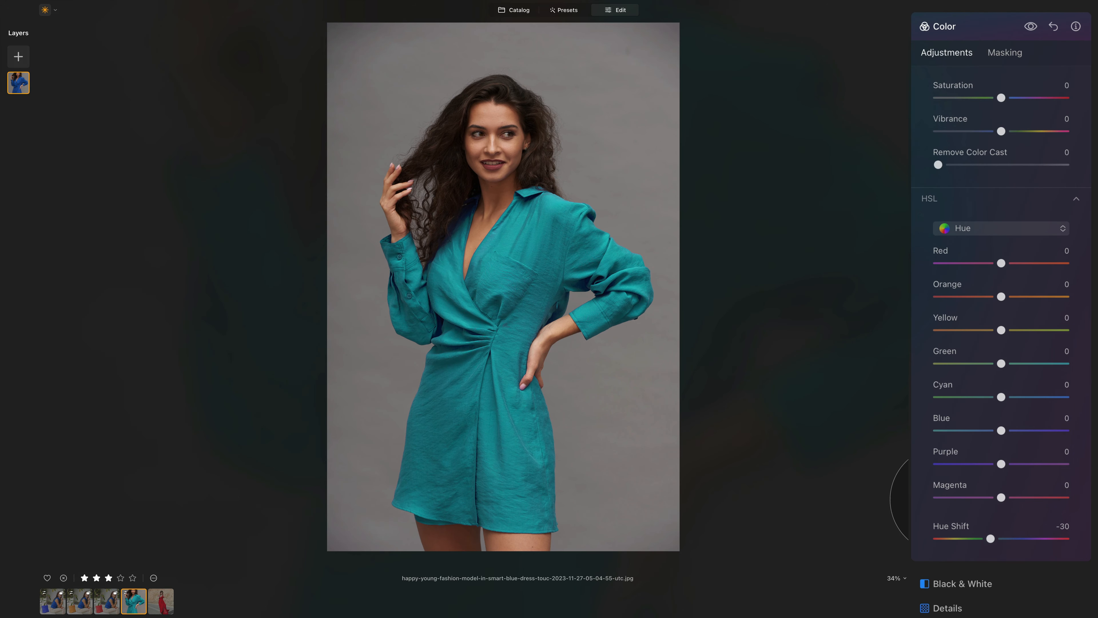
left_click_drag(992, 539, 971, 539)
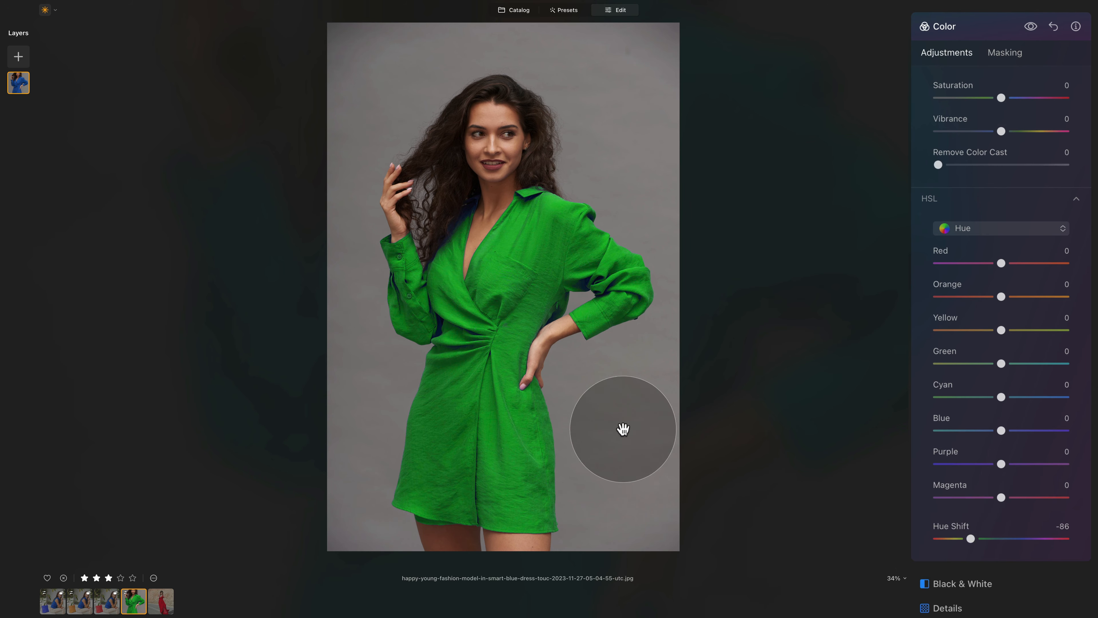
- Add the edge of the dress's neckline, just below the collar, to the Color mask
left_click(440, 246)
scroll(442, 247, "up", 5)
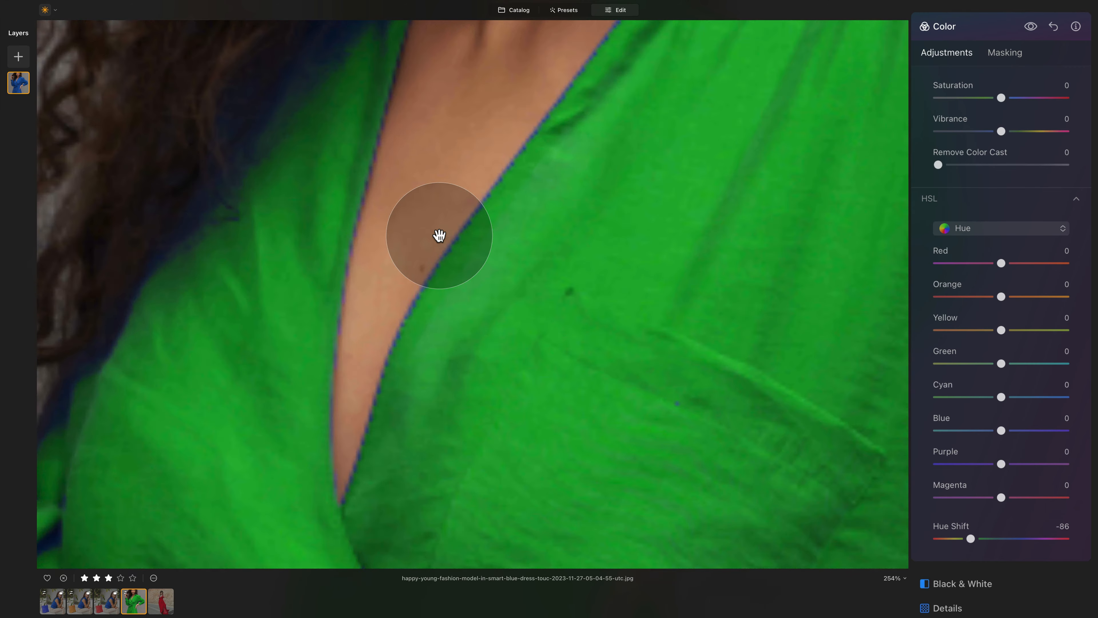
left_click_drag(595, 112, 491, 373)
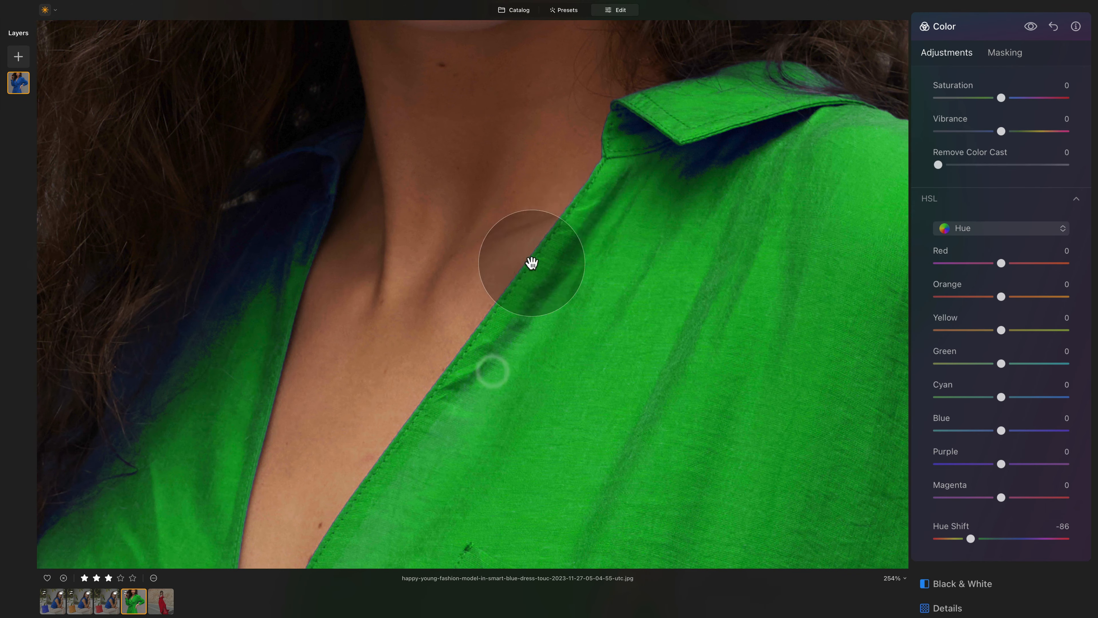
left_click_drag(574, 205, 565, 283)
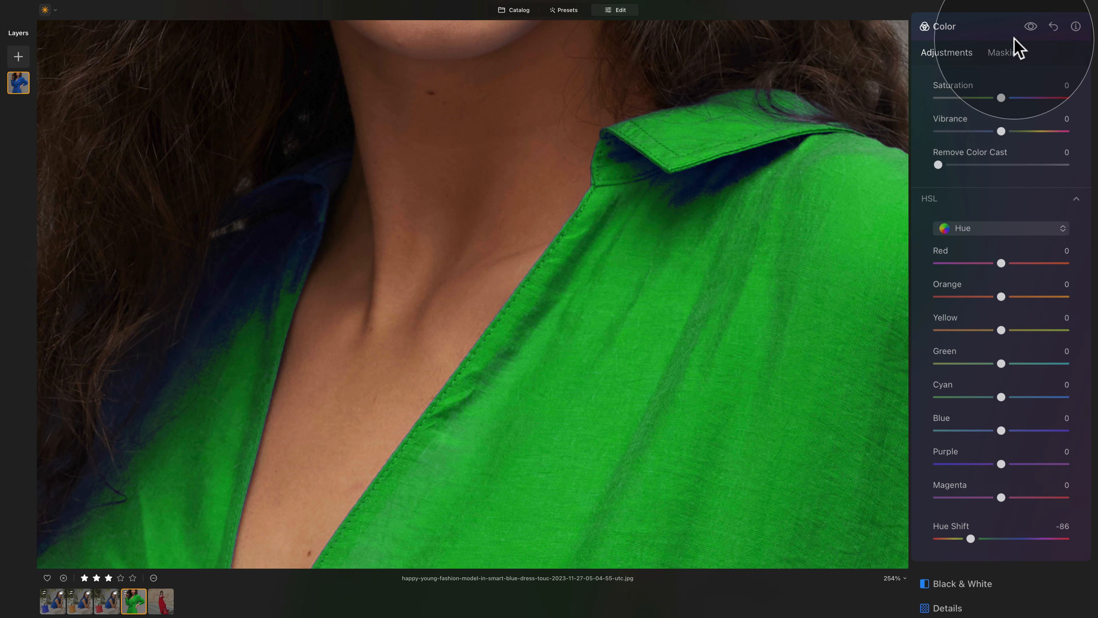
left_click(1007, 53)
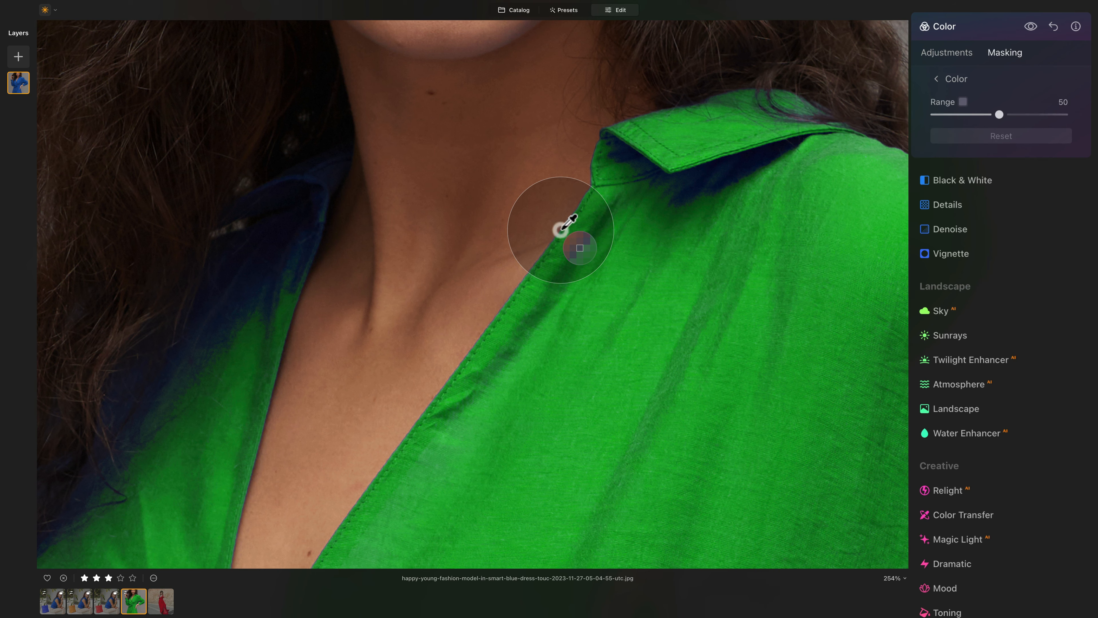
left_click(569, 223)
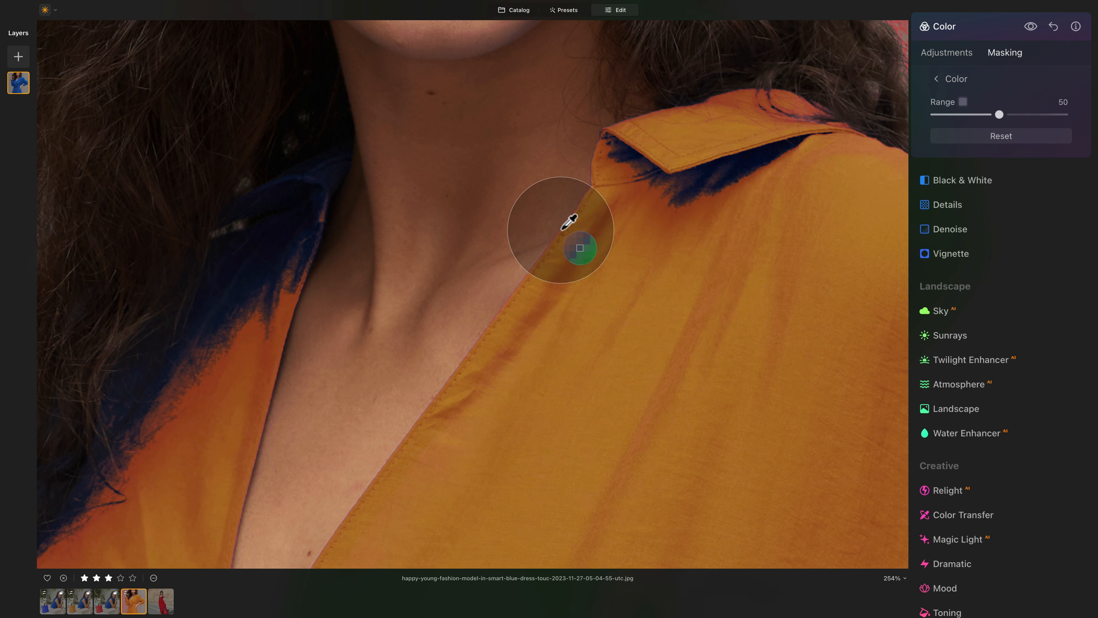
left_click(973, 54)
- Sample the blue shadow under the collar for the Color mask and set the Range to 31
left_click(996, 54)
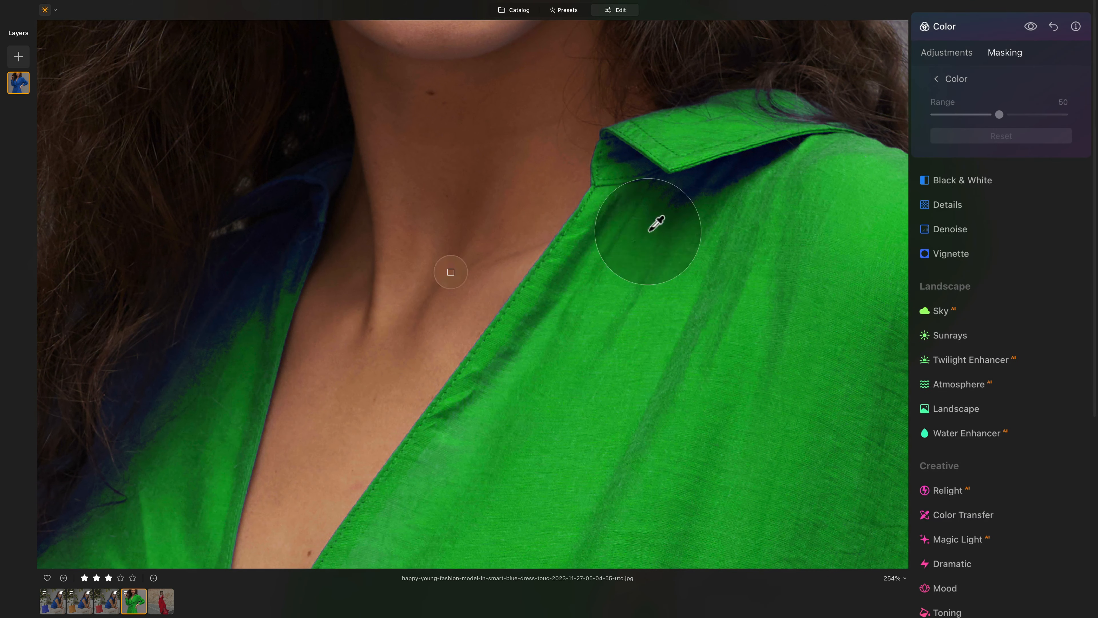
left_click(756, 164)
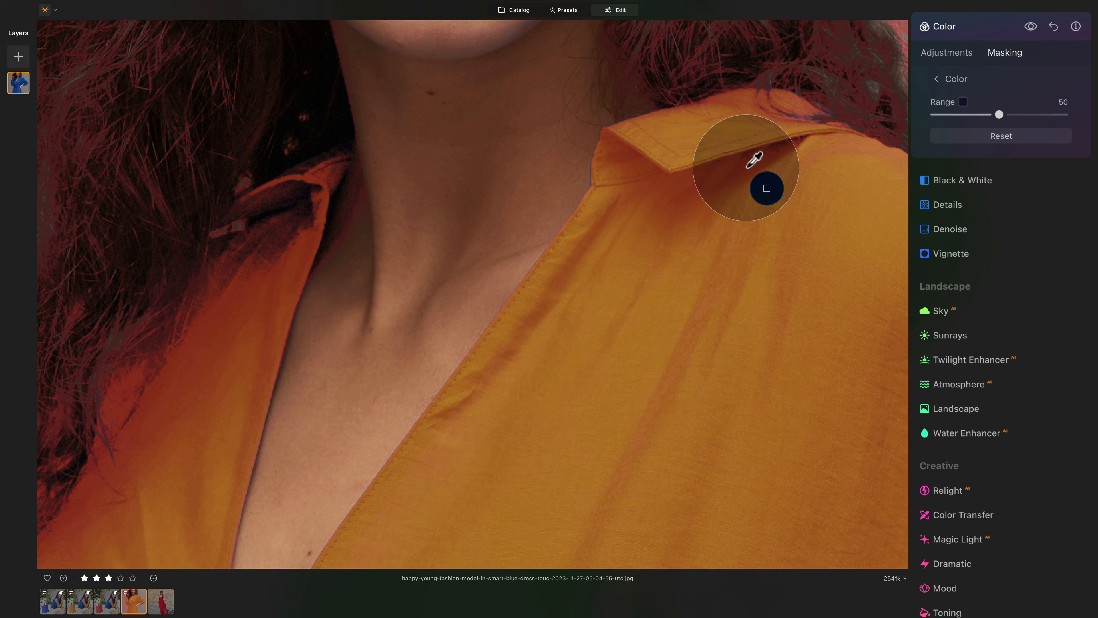
left_click_drag(995, 114, 959, 116)
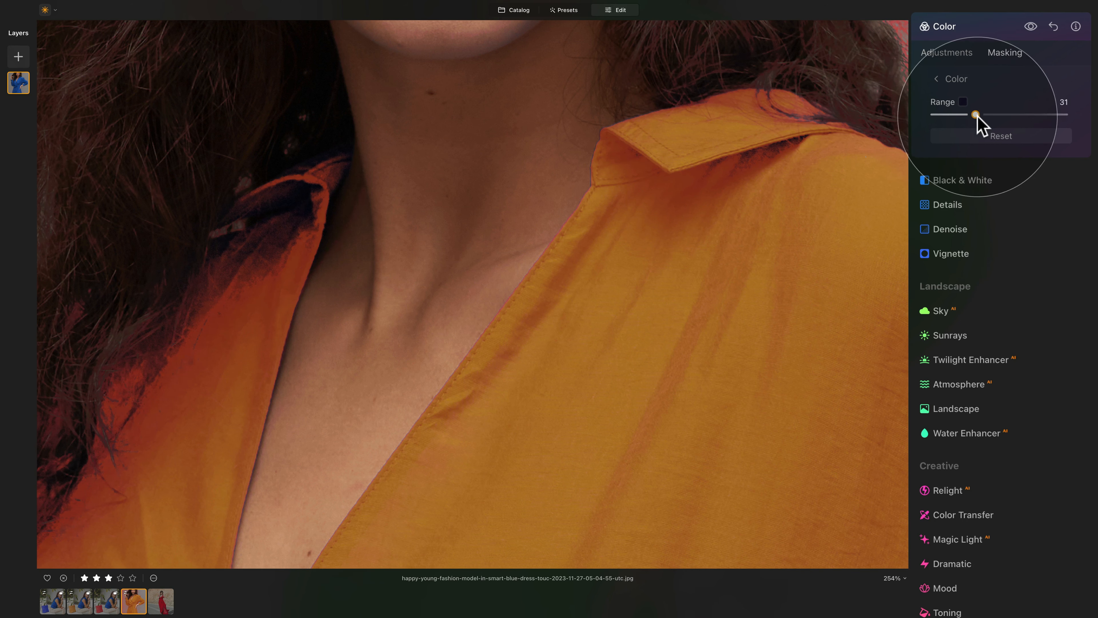
left_click(951, 53)
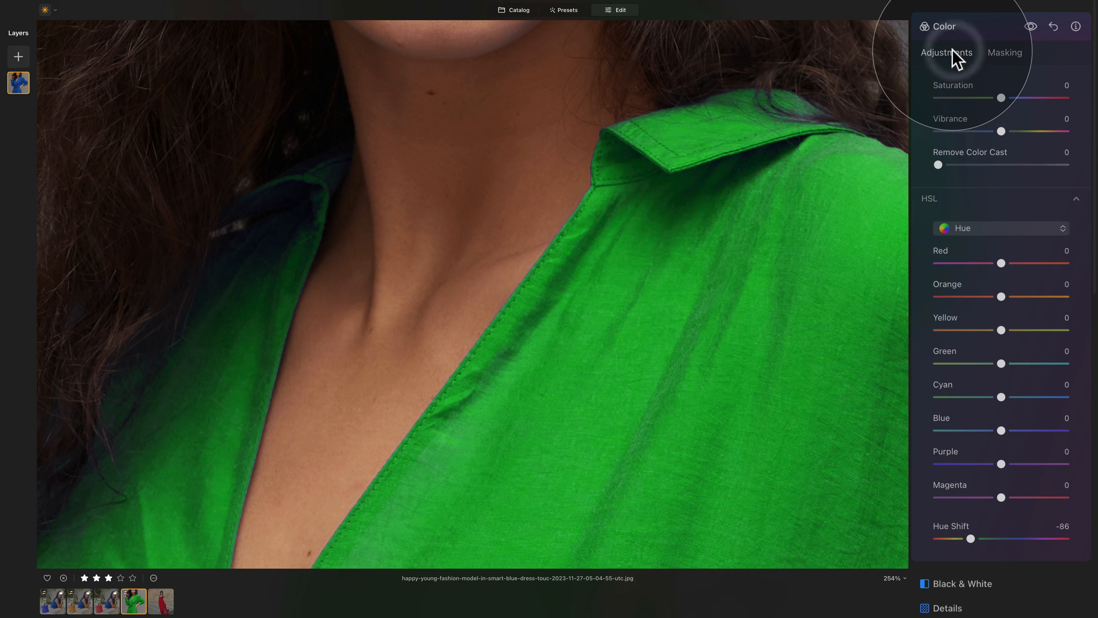
- Fit the whole photo in view and raise the Color tool's Hue Shift for the masked dress
double_click(620, 162)
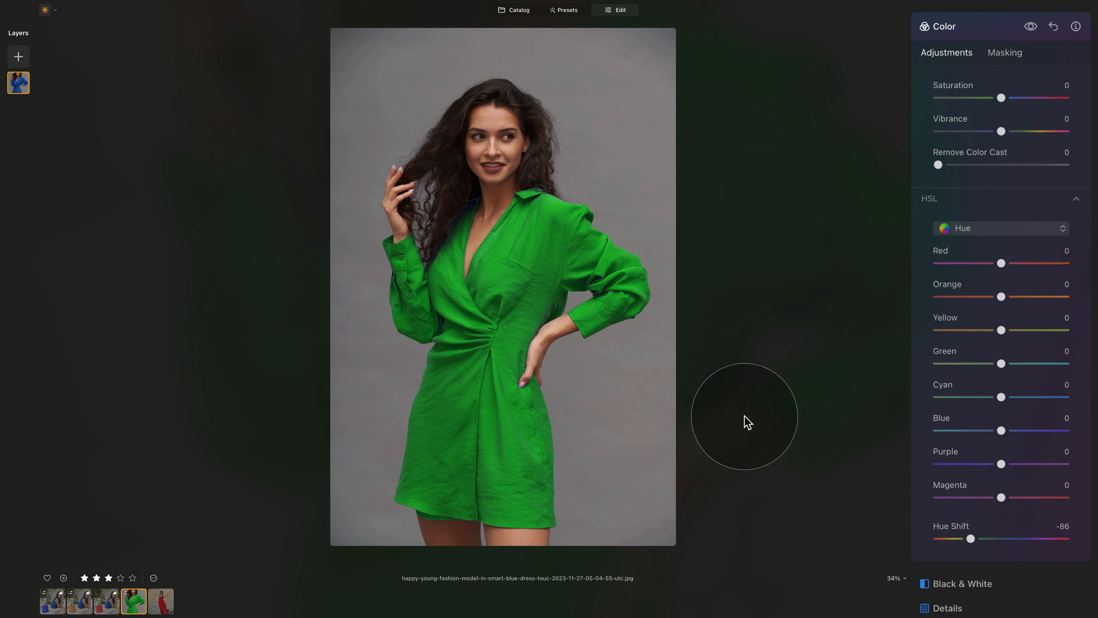
left_click_drag(970, 539, 990, 536)
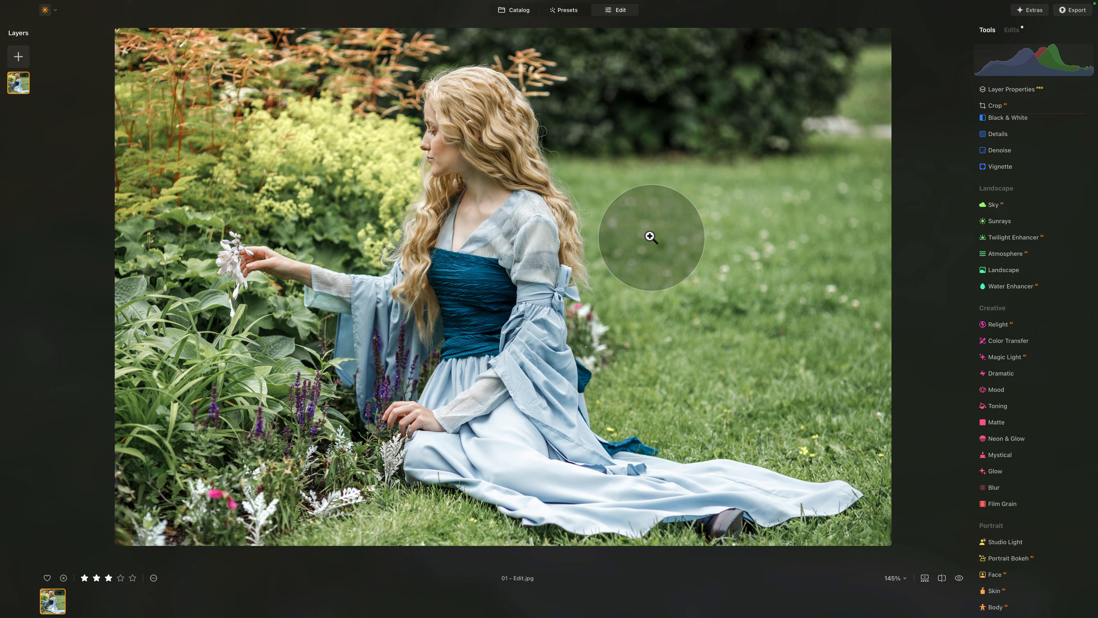
- Preview and load 01 - Reference.jpg from the Reference Images folder as the Color Transfer reference, and compare the photo with the effect off and on
scroll(1016, 303, "down", 3)
left_click(1012, 236)
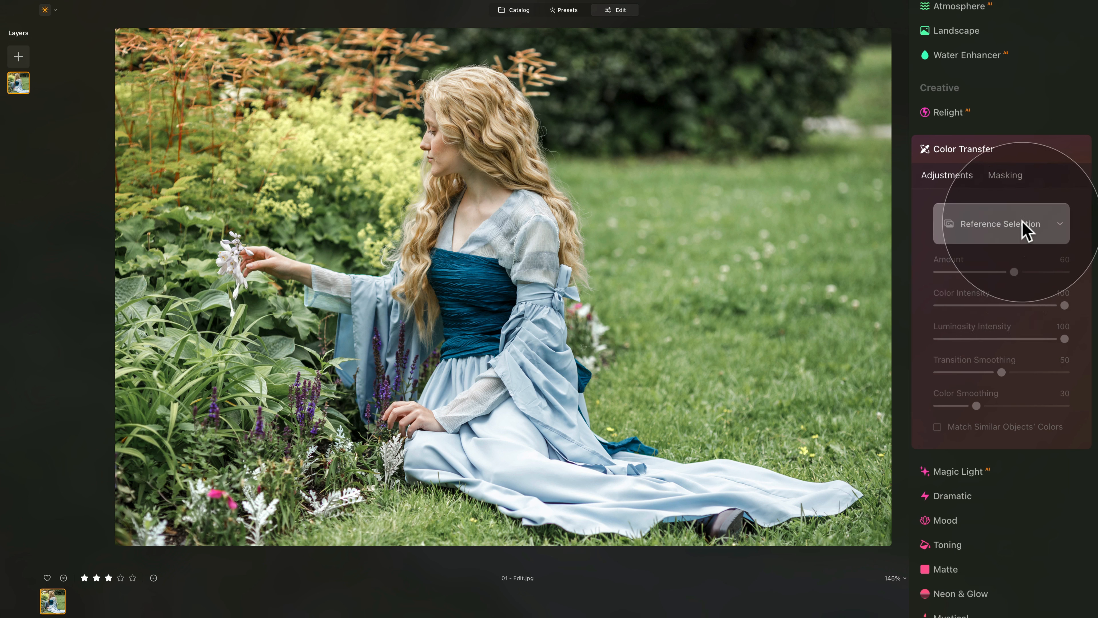
left_click(1026, 228)
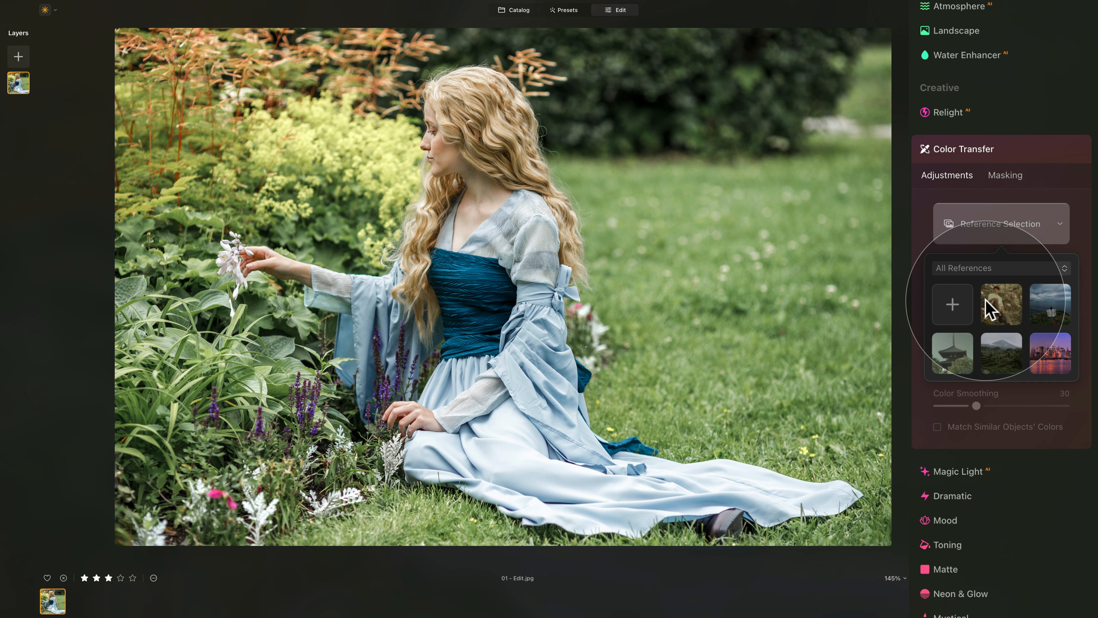
left_click(960, 306)
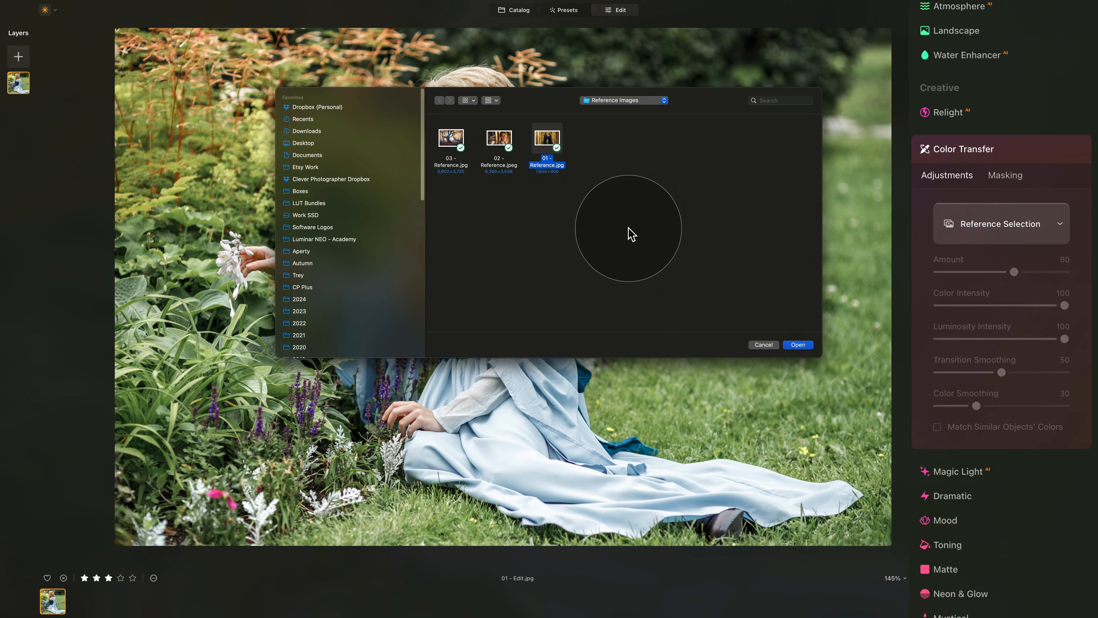
key("space")
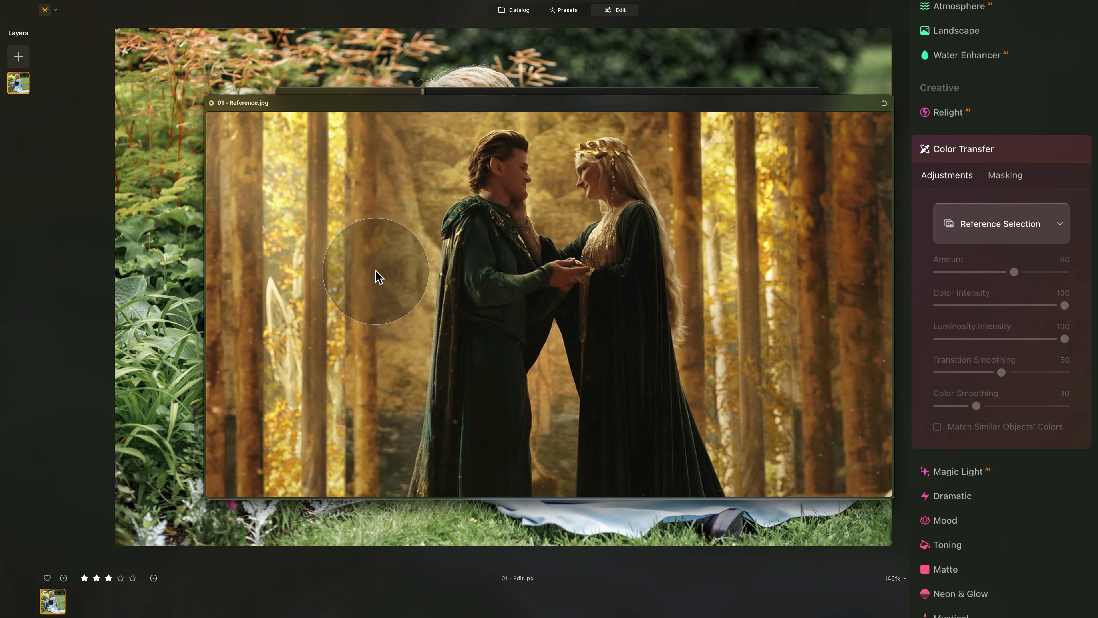
key("space")
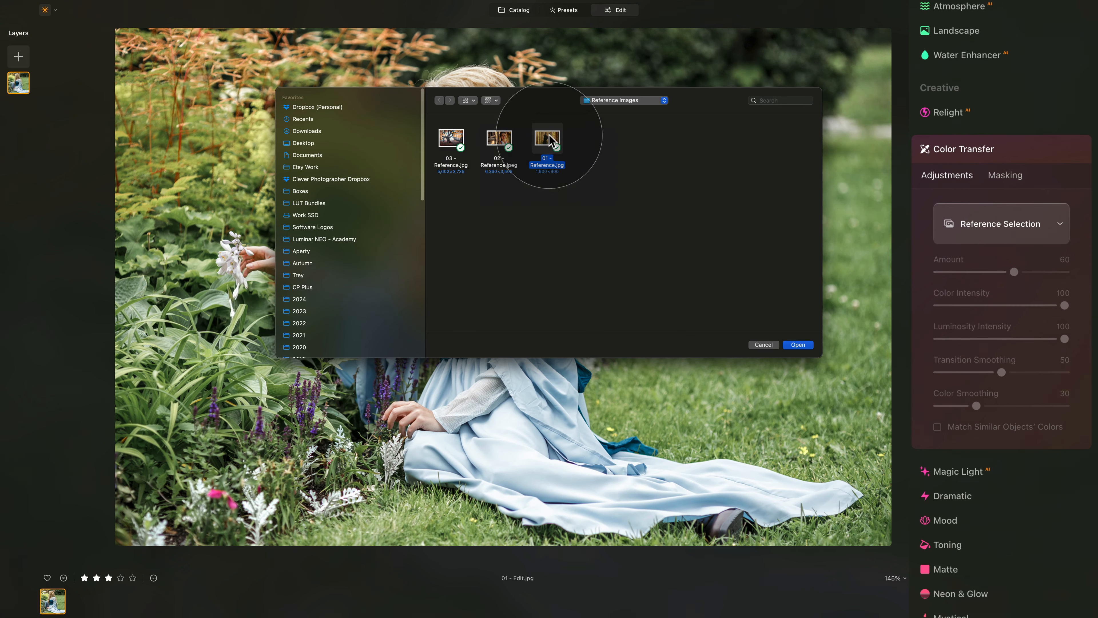
left_click(802, 345)
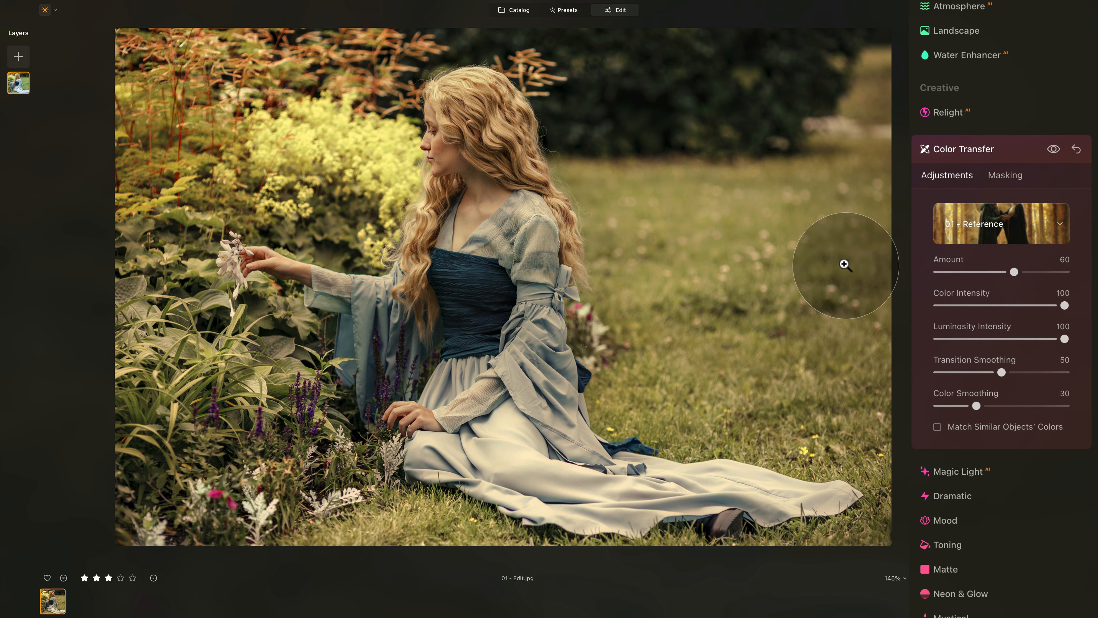
left_click(1054, 149)
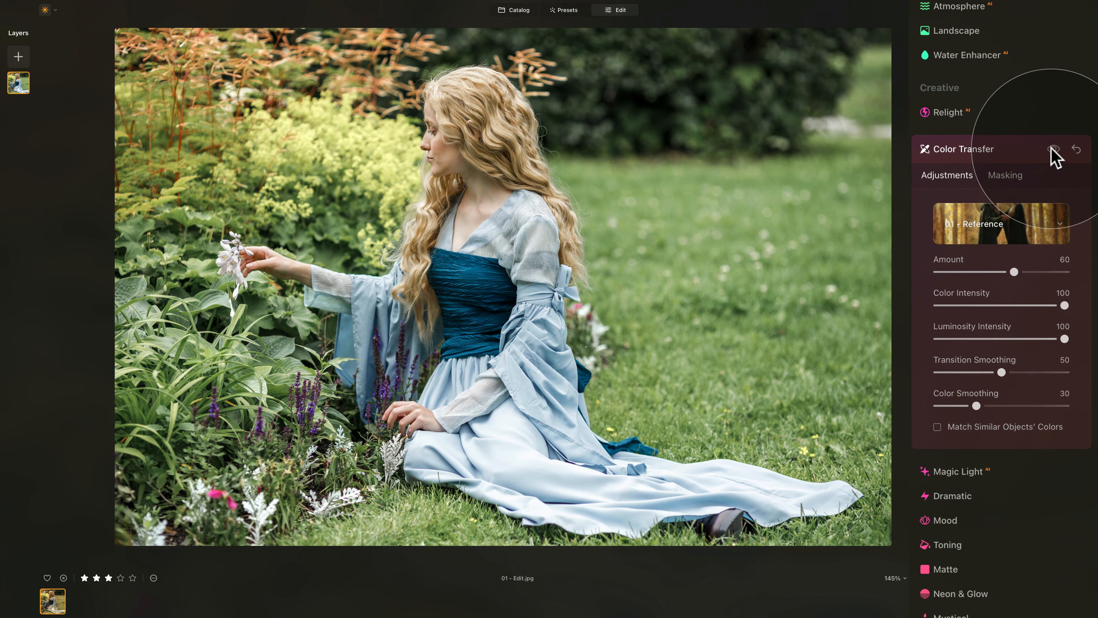
left_click(1053, 149)
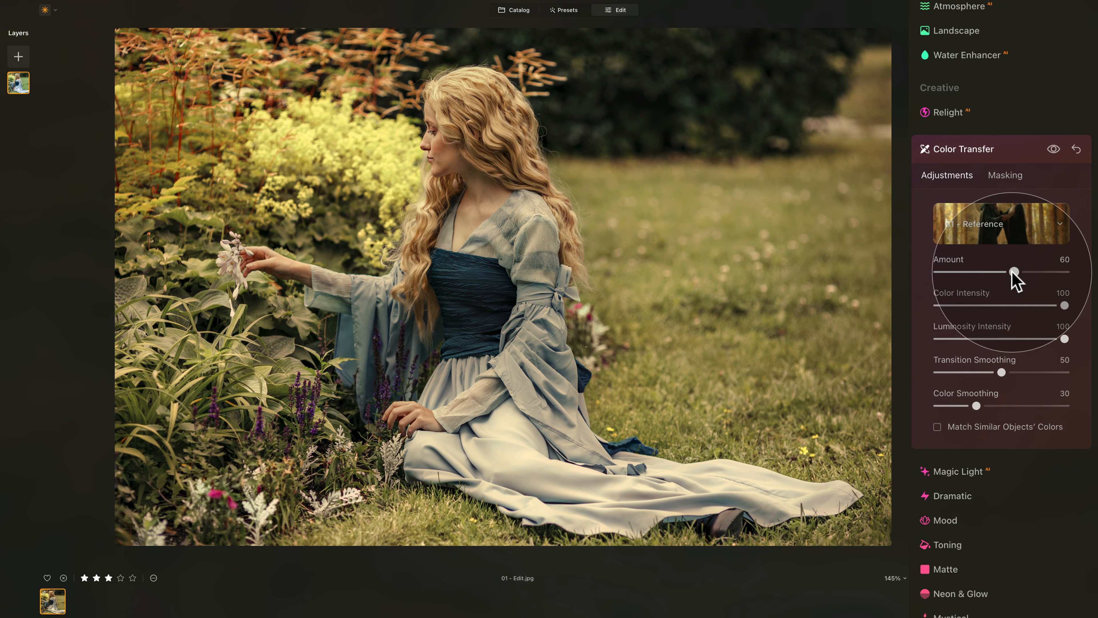
- Try the Color Transfer Amount at 0 and 100 and reset it to its default of 60
left_click_drag(1014, 272, 935, 275)
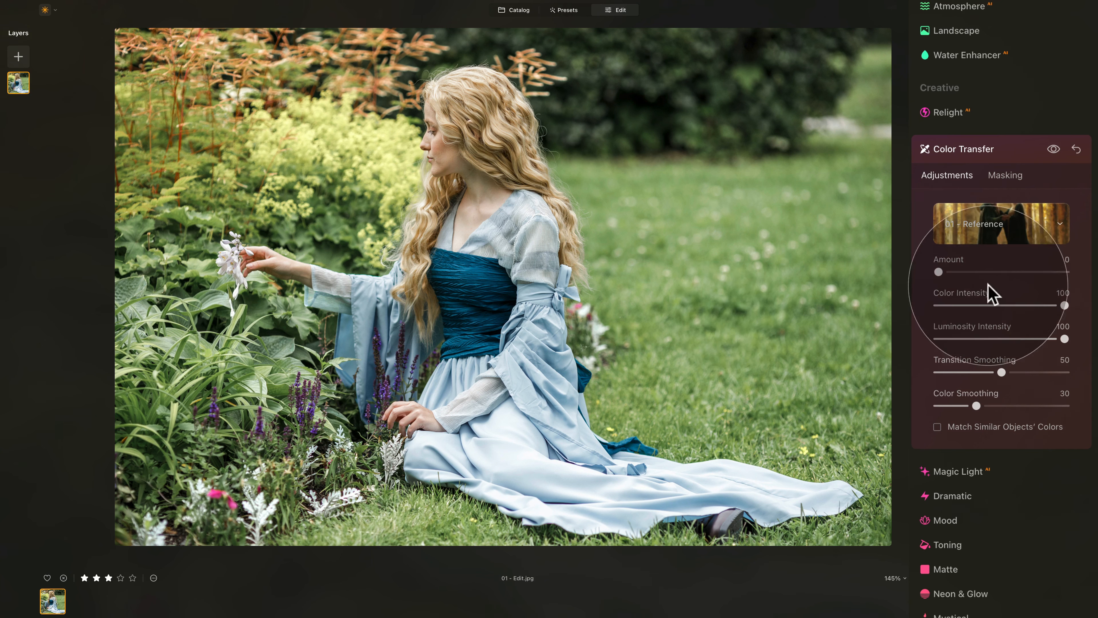
left_click_drag(938, 273, 1068, 272)
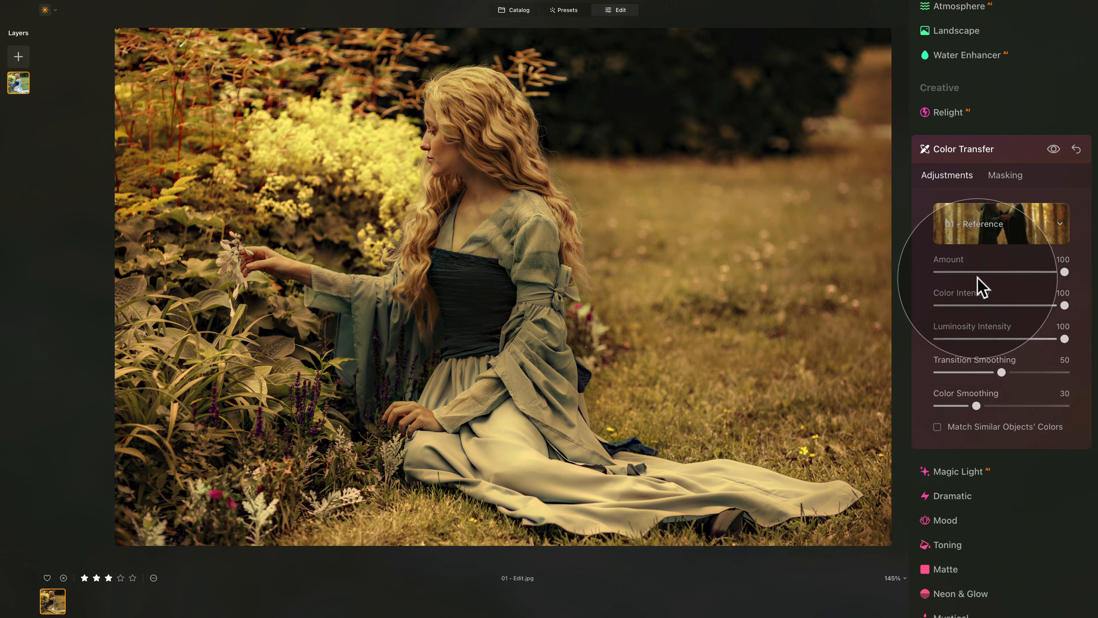
double_click(954, 262)
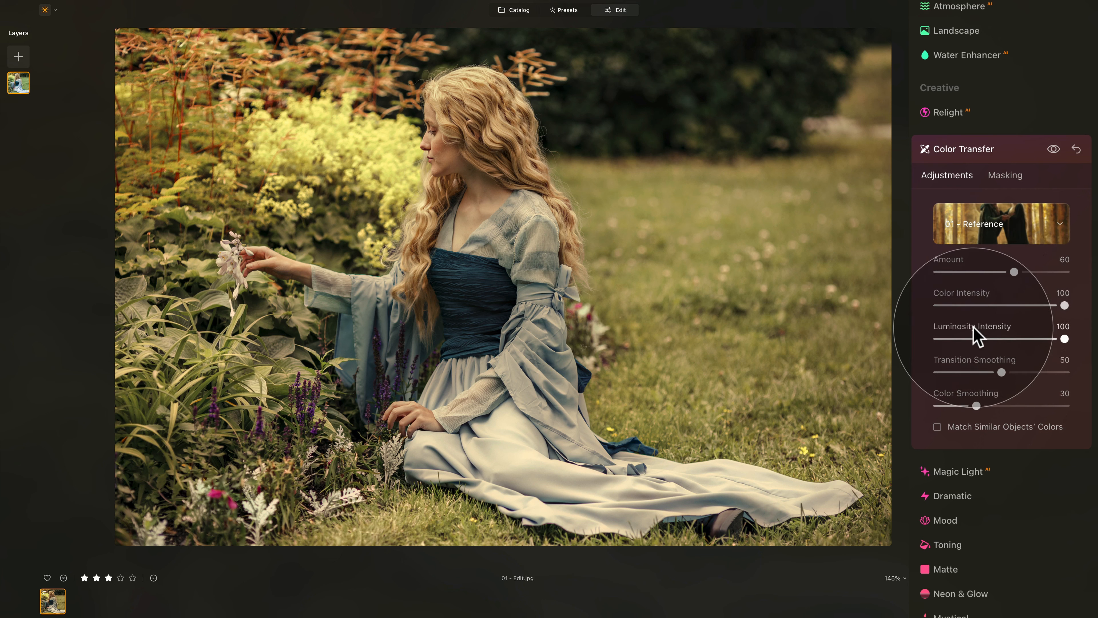
- Try Color Intensity at 0 and 55 and Luminosity Intensity at 0 and 68, returning both to 100
left_click_drag(1063, 304, 930, 307)
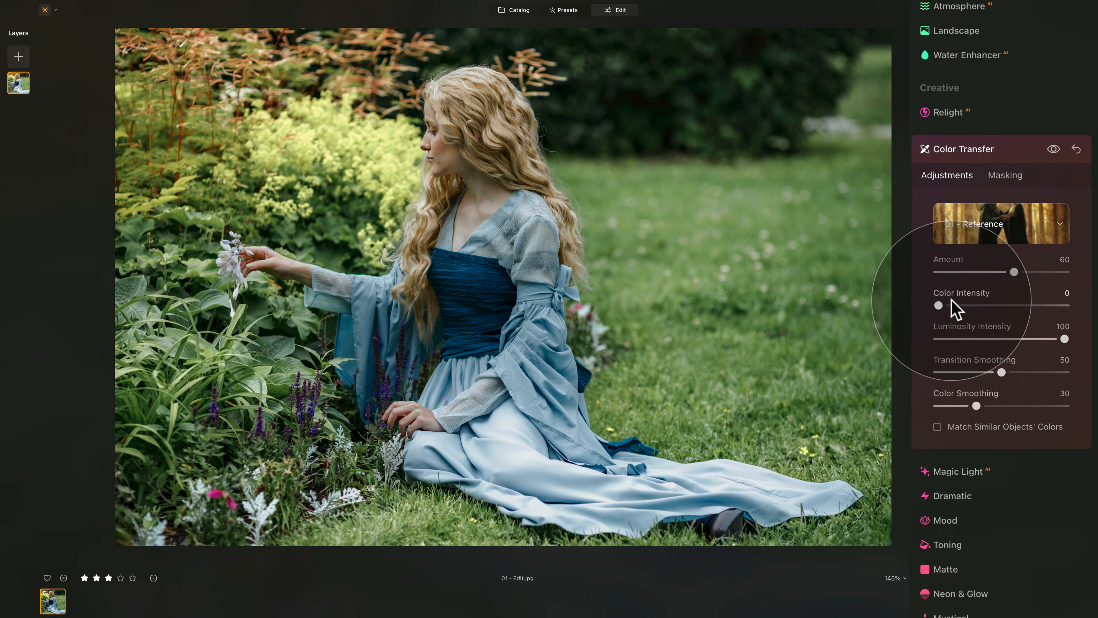
left_click_drag(937, 306, 1079, 308)
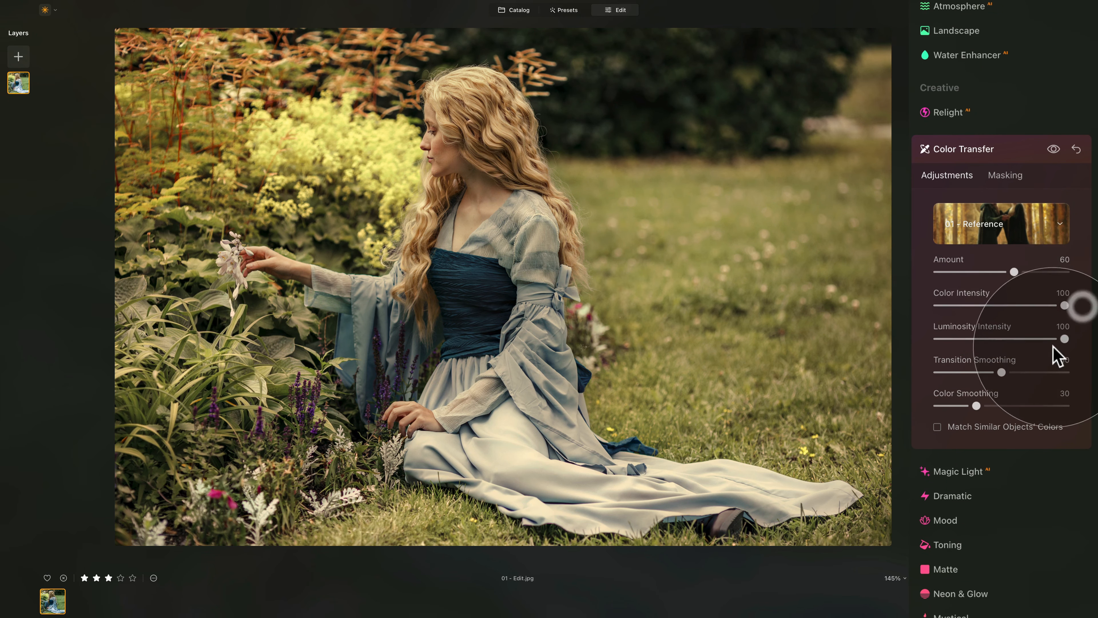
left_click_drag(1065, 346, 912, 351)
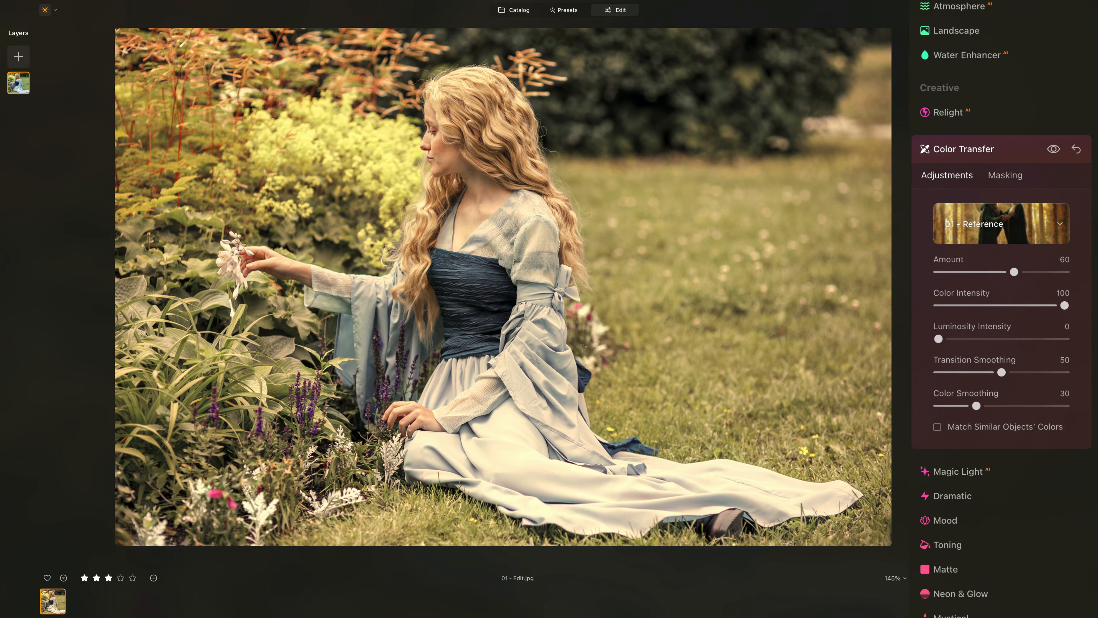
left_click_drag(939, 339, 1026, 340)
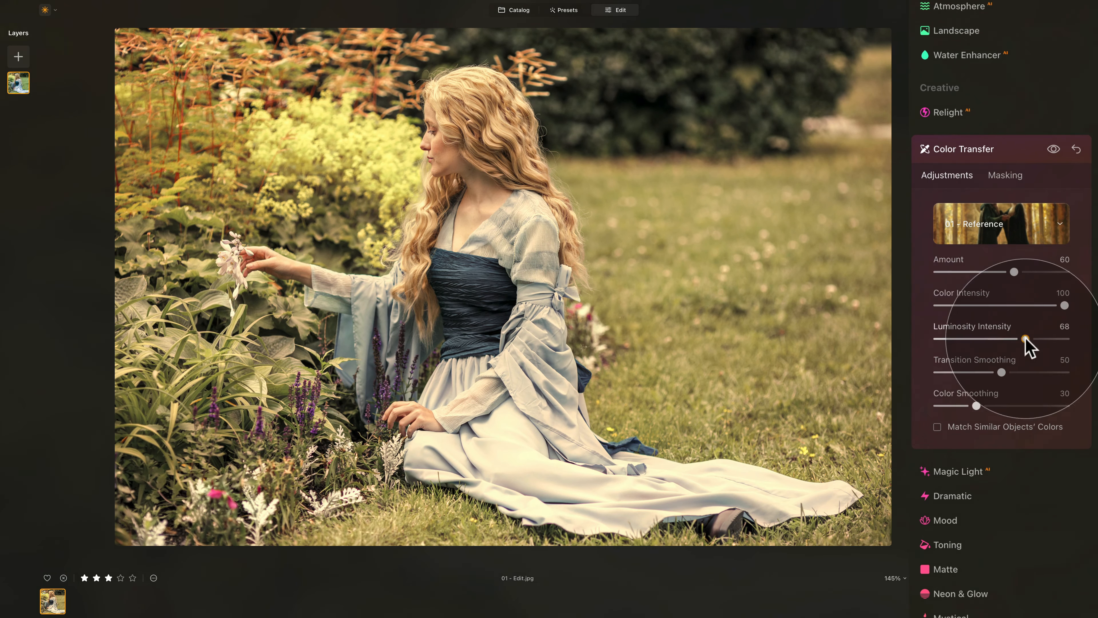
left_click(1009, 306)
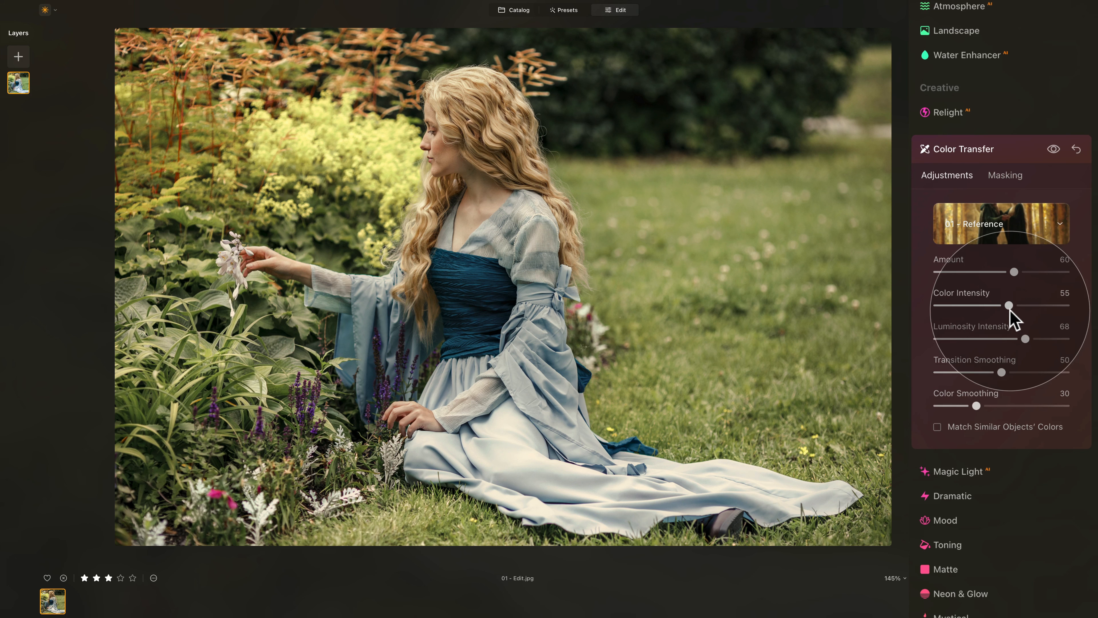
left_click_drag(1009, 306, 1087, 314)
left_click_drag(1032, 342, 1096, 339)
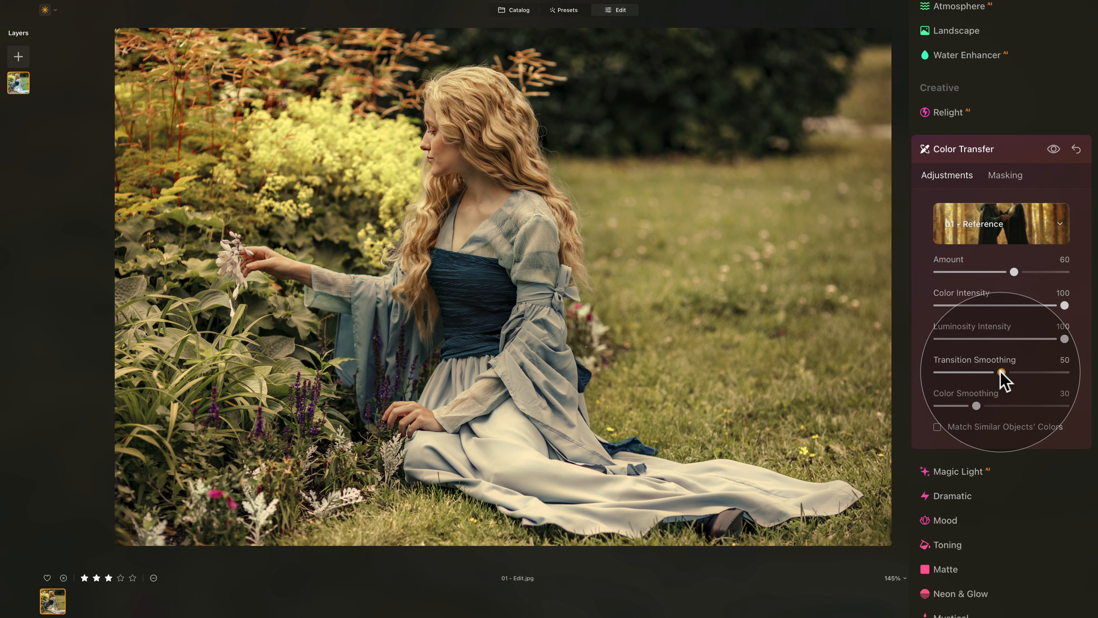
- Try Transition Smoothing at 100 and 0 and Color Smoothing at 91, returning them to 50 and 30 respectively
left_click_drag(1003, 374, 1081, 385)
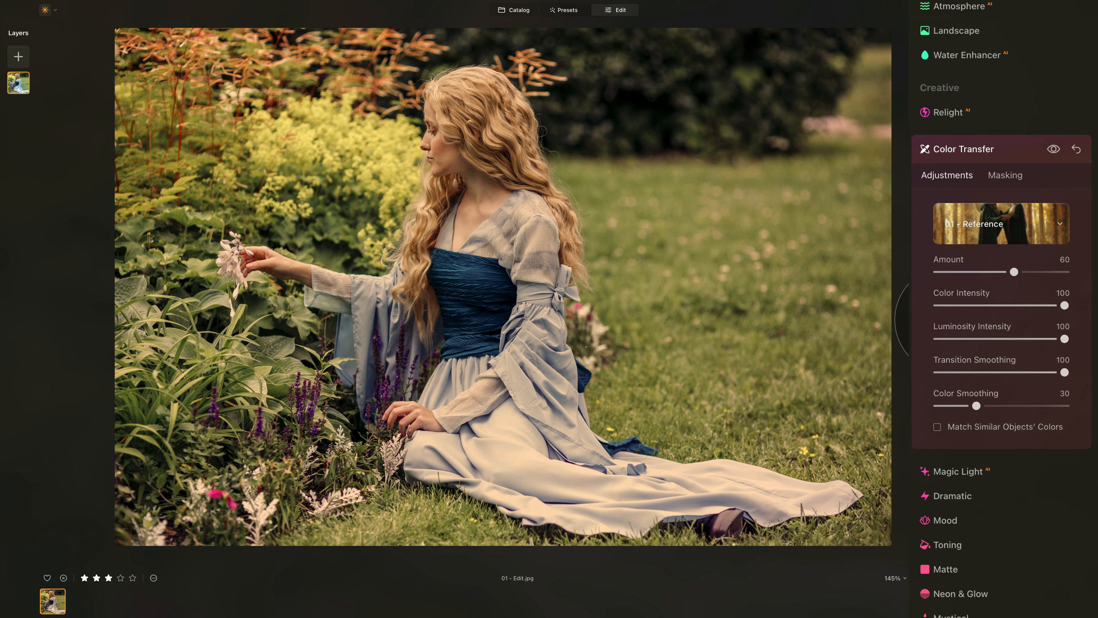
left_click_drag(1063, 370, 938, 372)
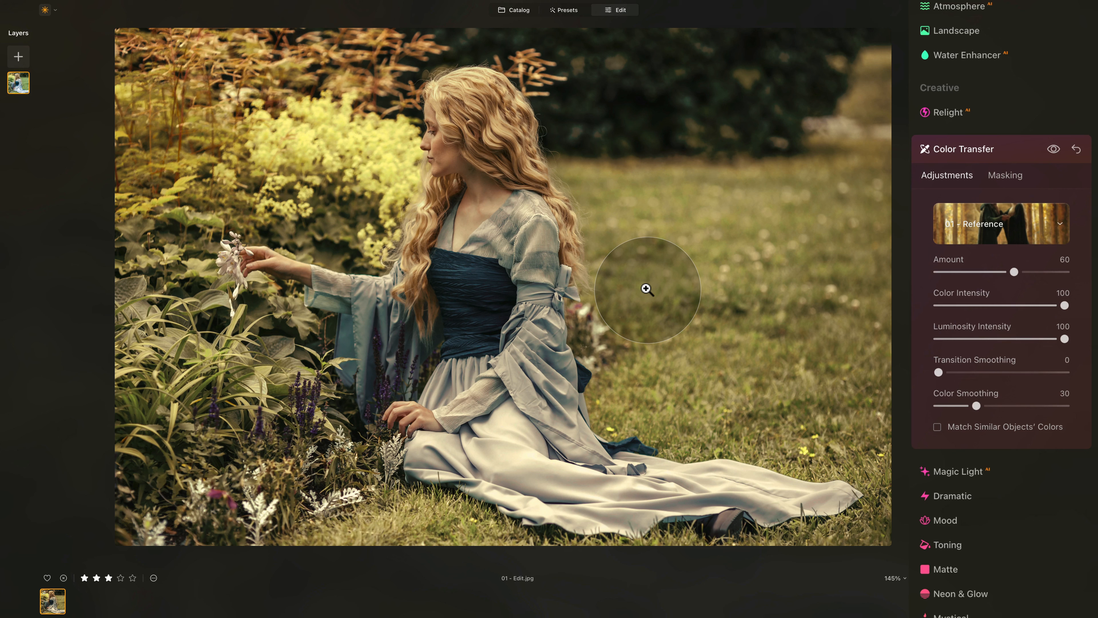
double_click(974, 357)
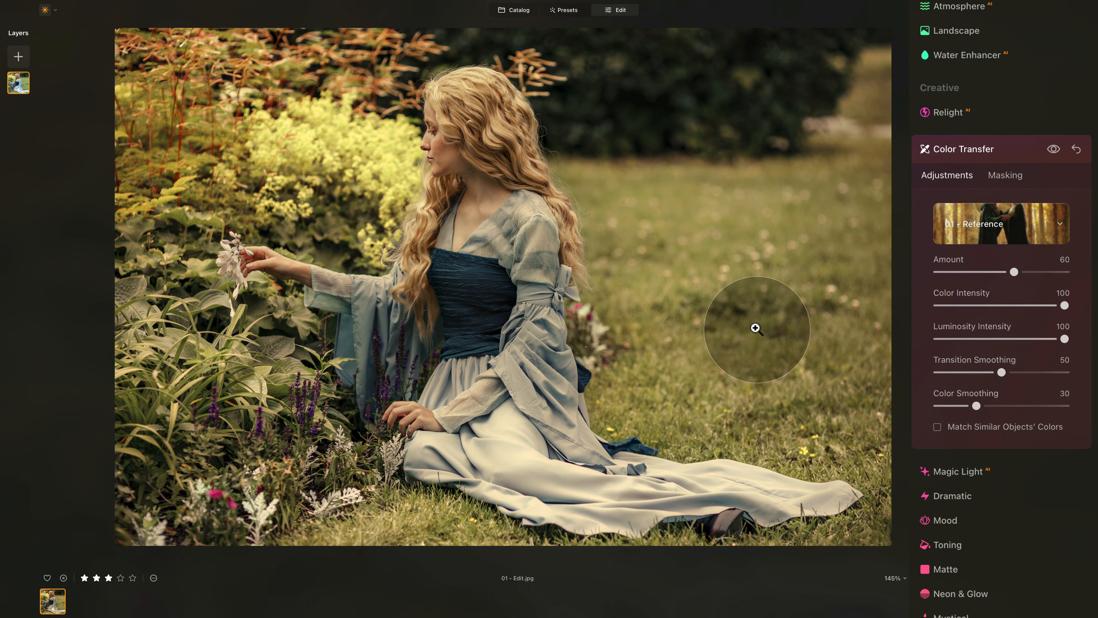
left_click_drag(977, 405, 1055, 406)
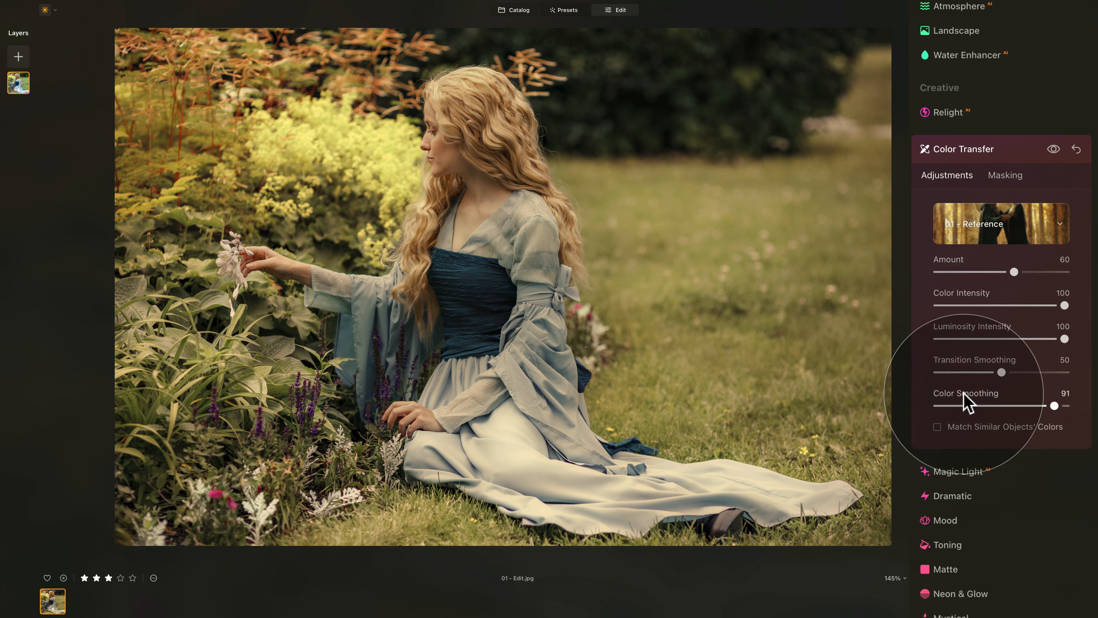
left_click_drag(1055, 407, 976, 406)
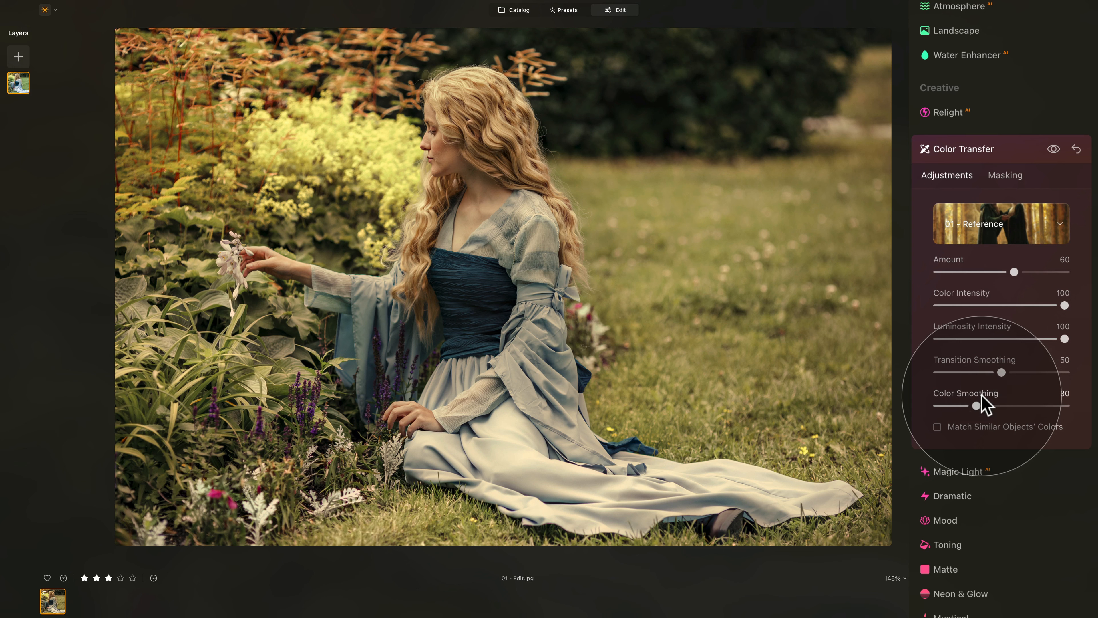